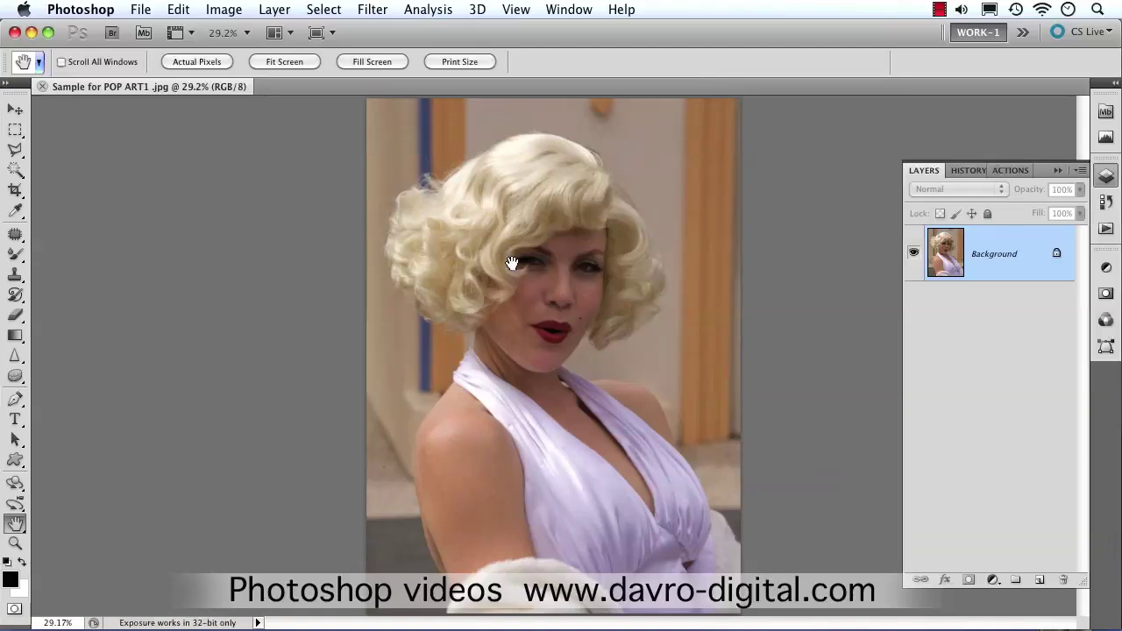
# Show the Image > Adjustments submenu for the portrait photo
pyautogui.click(225, 9)
pyautogui.moveTo(286, 64)
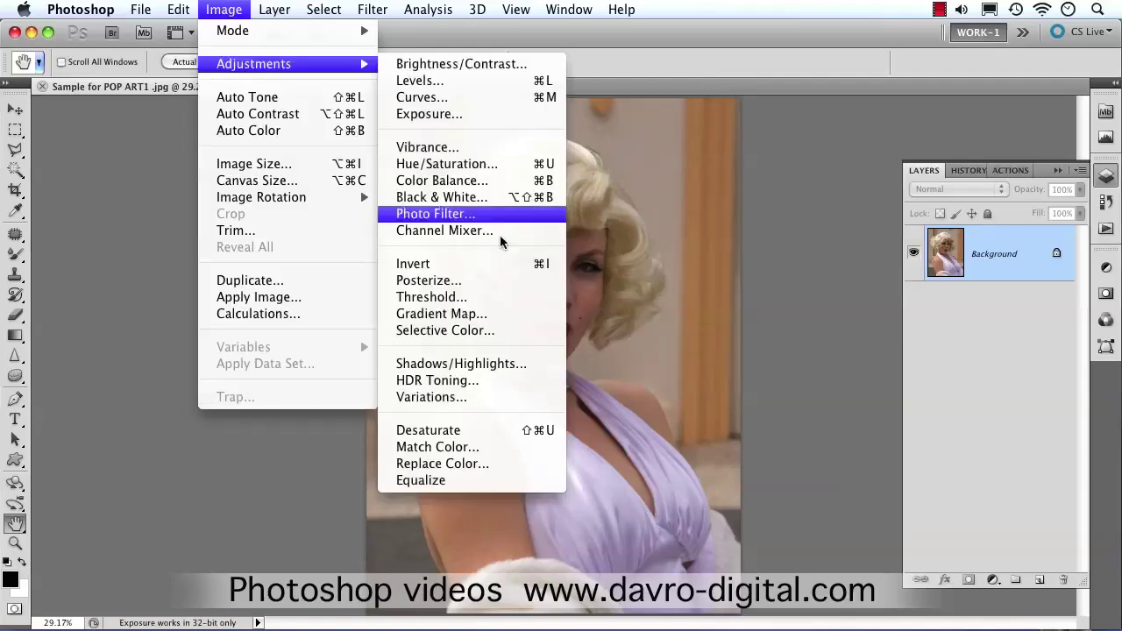
# Apply Shadows/Highlights at 35% shadows and 2% highlights, checking the preview before and after
pyautogui.click(502, 366)
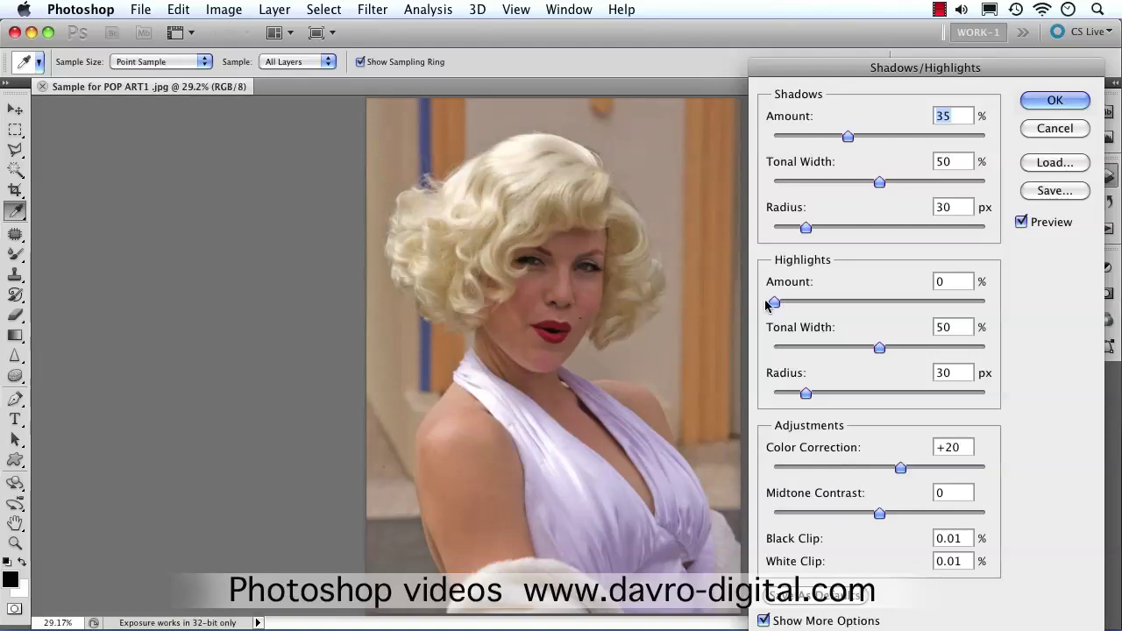
pyautogui.moveTo(775, 303); pyautogui.dragTo(778, 304)
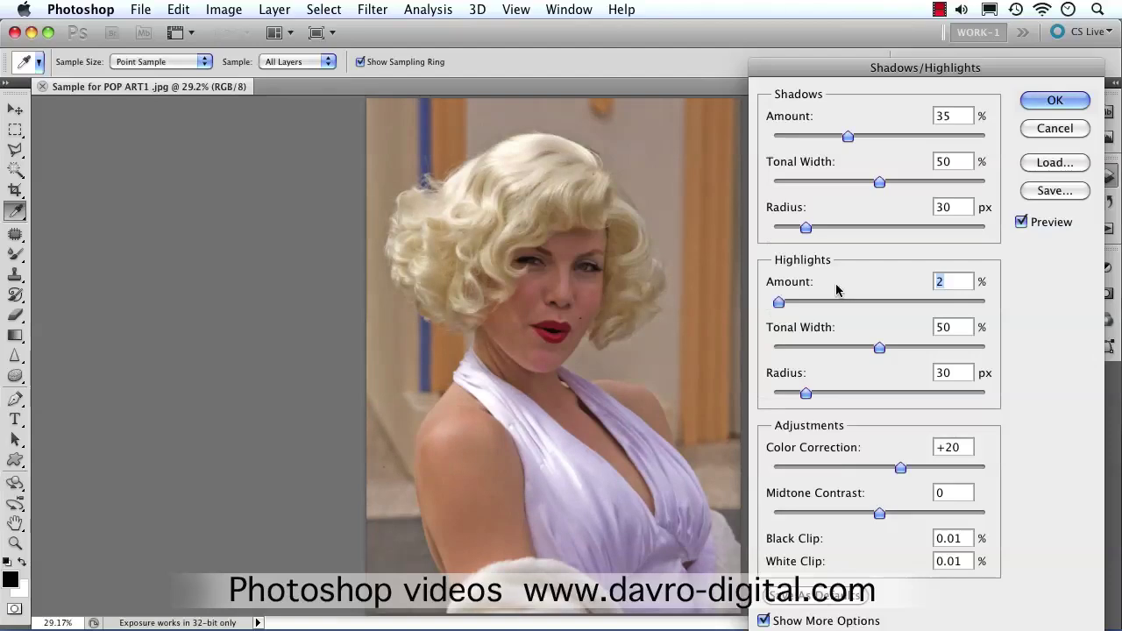
pyautogui.click(1022, 223)
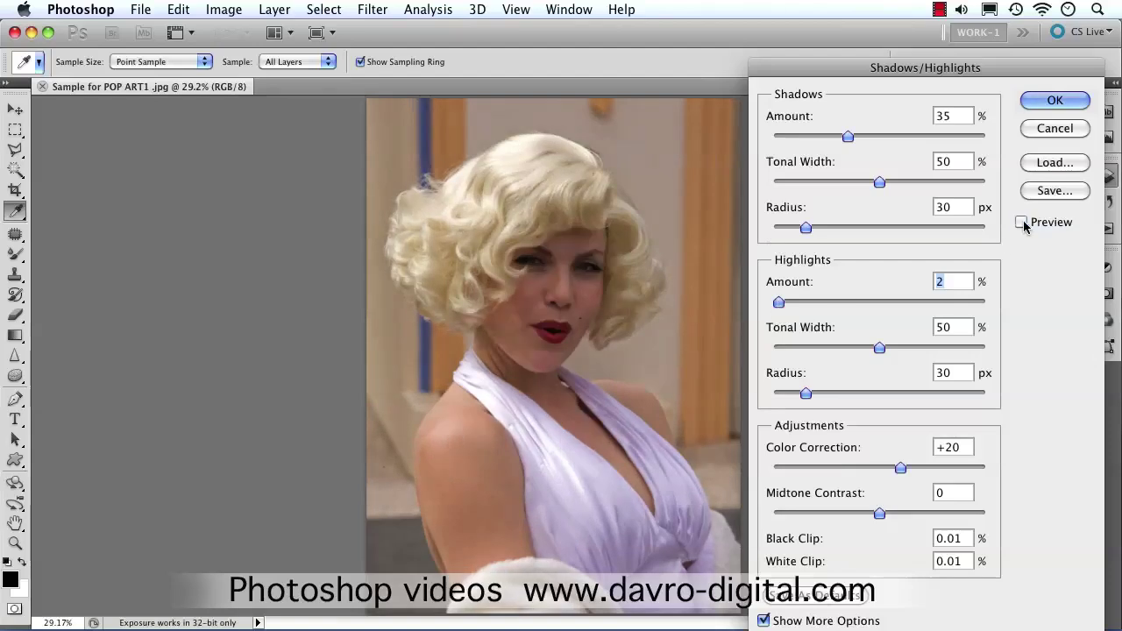
pyautogui.click(1023, 223)
pyautogui.click(1052, 101)
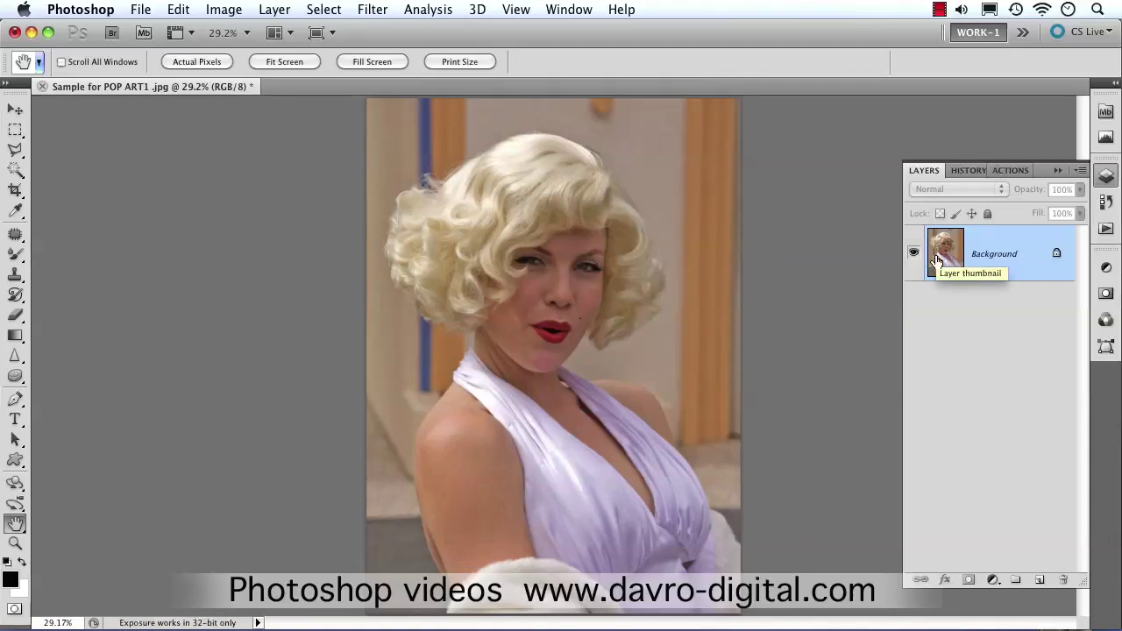
# Compare the original Open state with the Shadows/Highlights state in the History panel
pyautogui.click(966, 171)
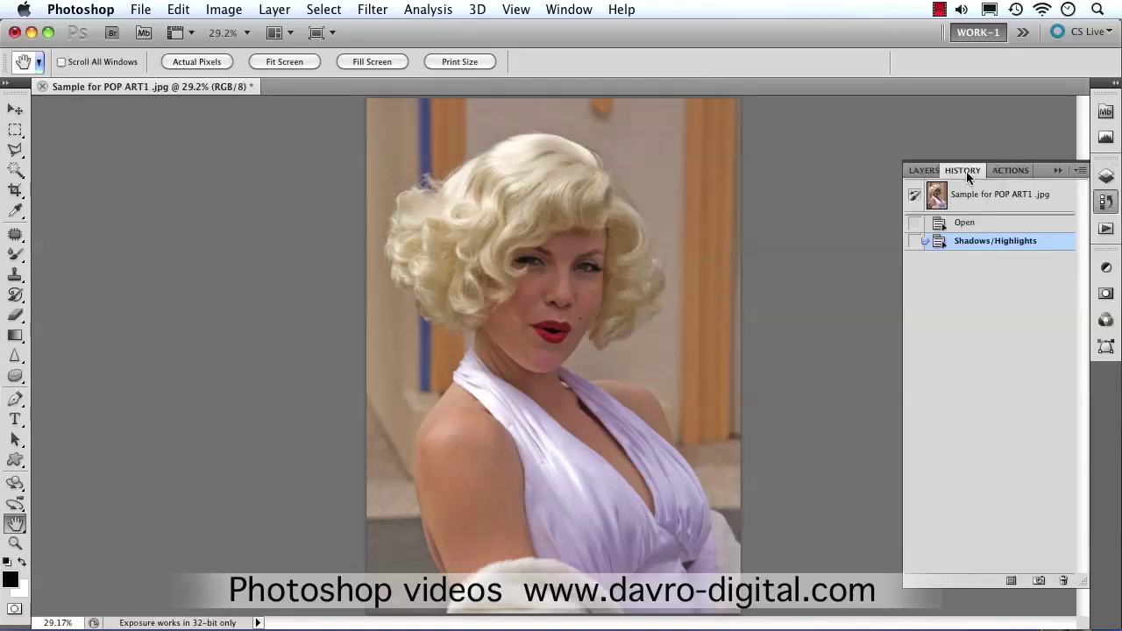
pyautogui.click(968, 224)
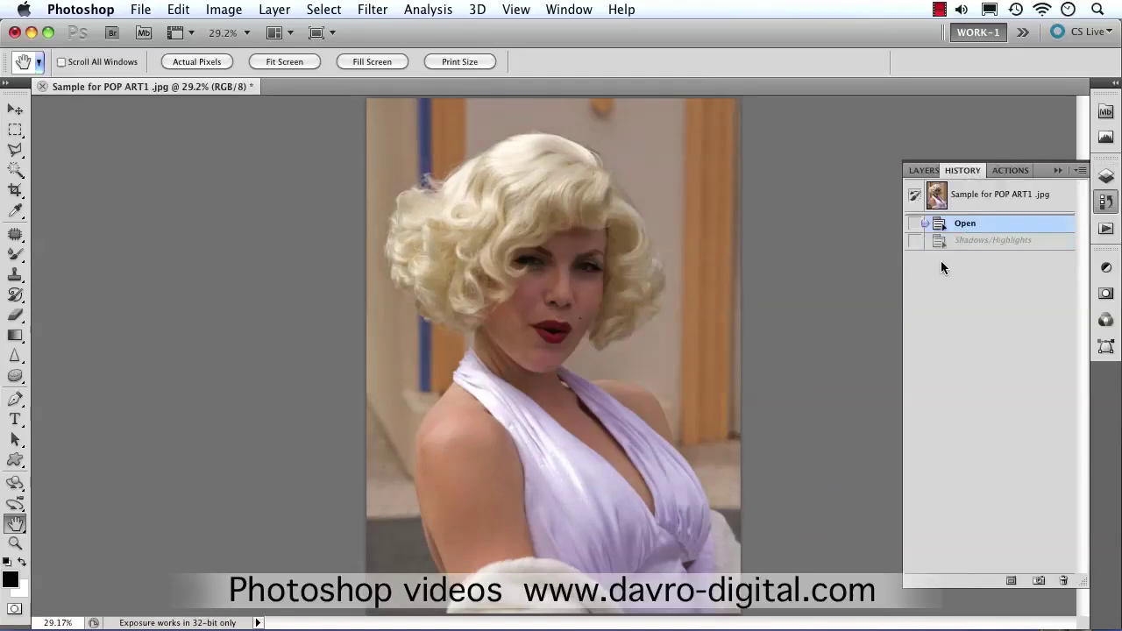
pyautogui.click(960, 242)
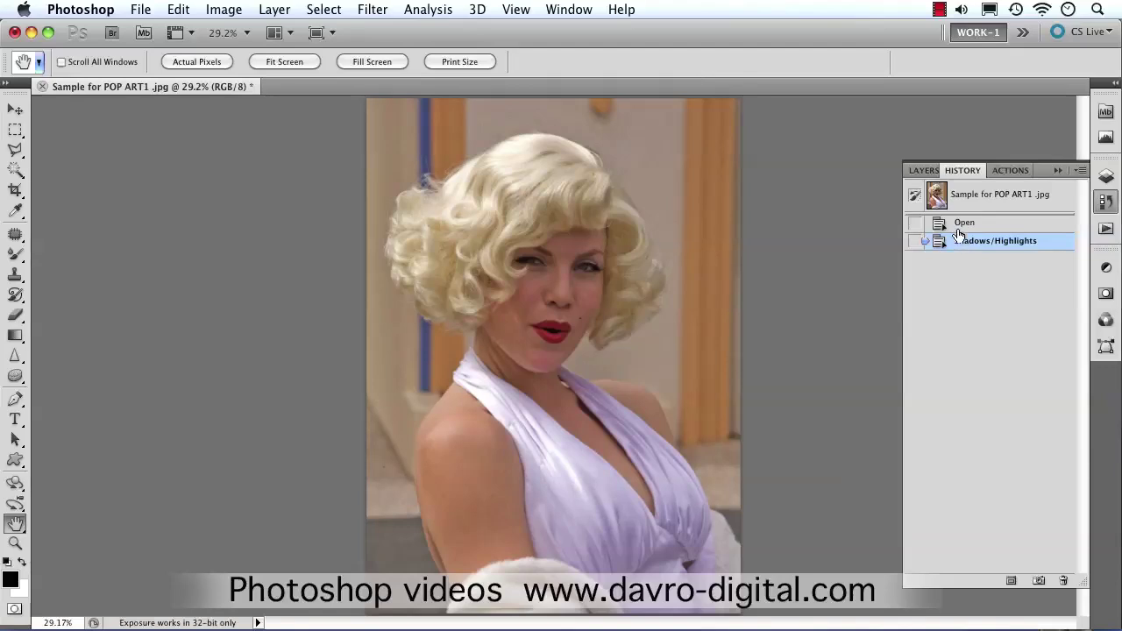
pyautogui.click(964, 225)
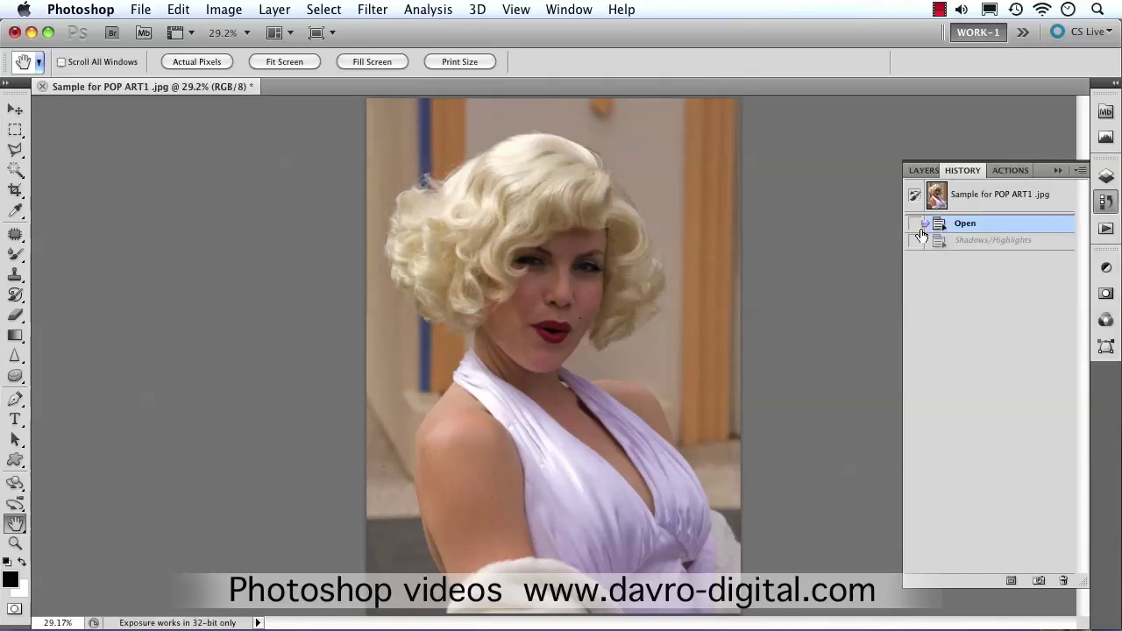
pyautogui.click(969, 243)
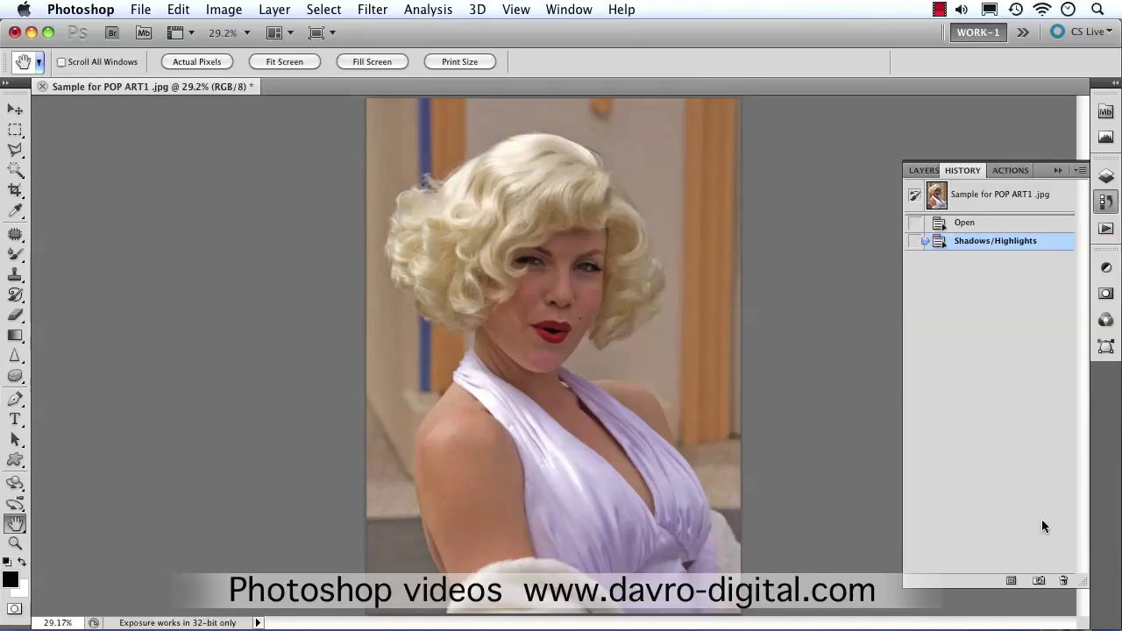
# Create Snapshot 1 of the adjusted photo and set it as the history brush source
pyautogui.click(1038, 582)
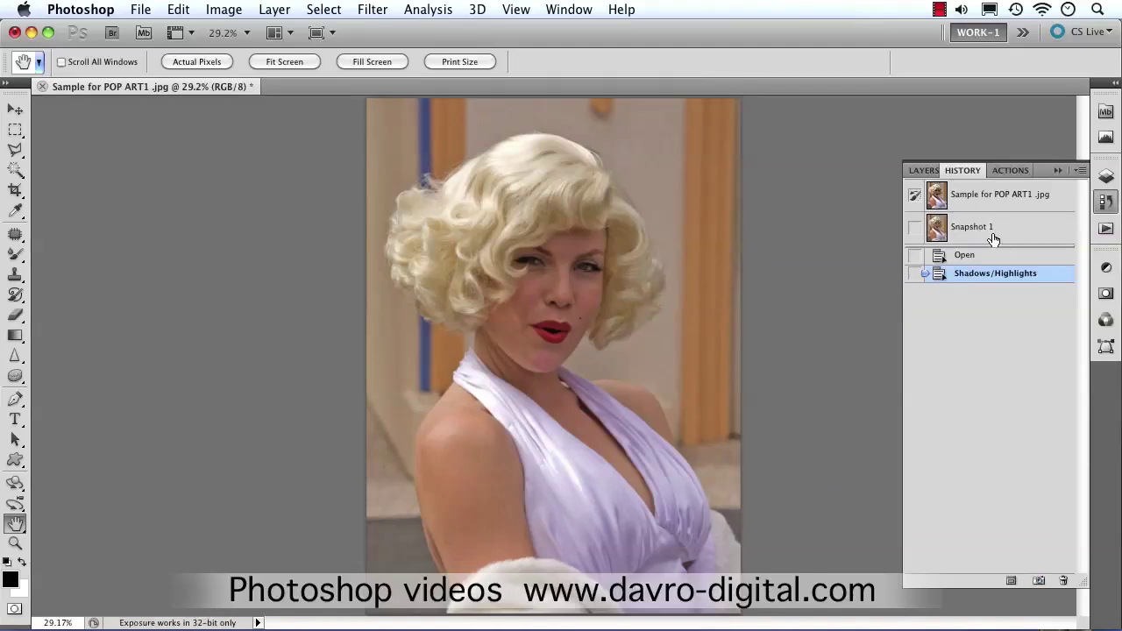
pyautogui.click(915, 229)
pyautogui.click(970, 232)
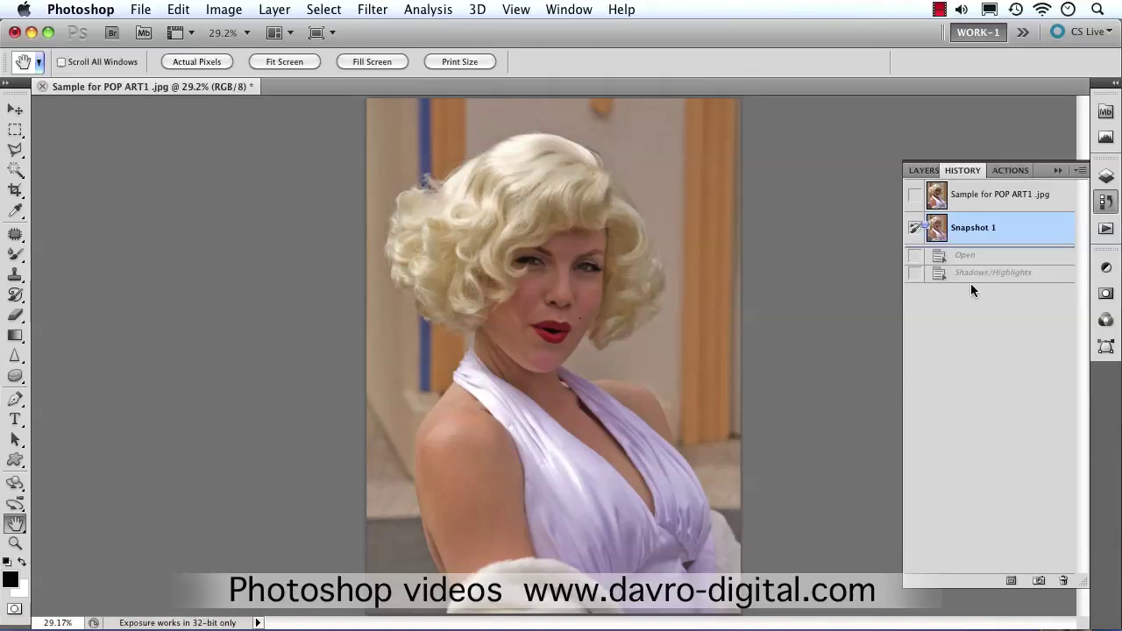
pyautogui.click(923, 170)
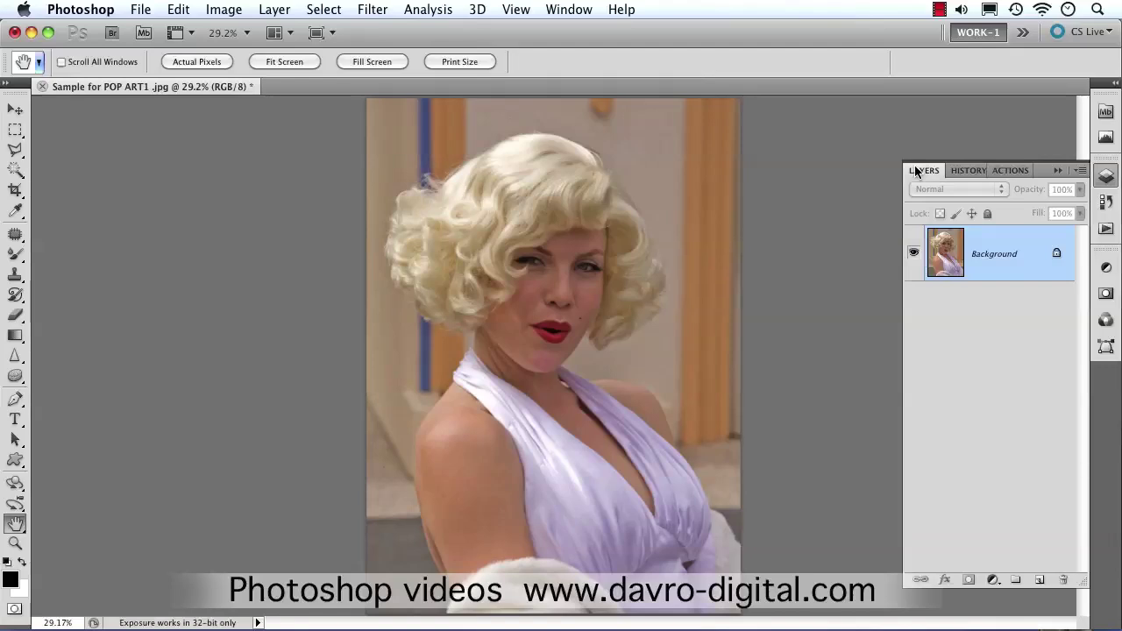
# Add Layer 1 above the Background and fill it with white
pyautogui.click(1038, 581)
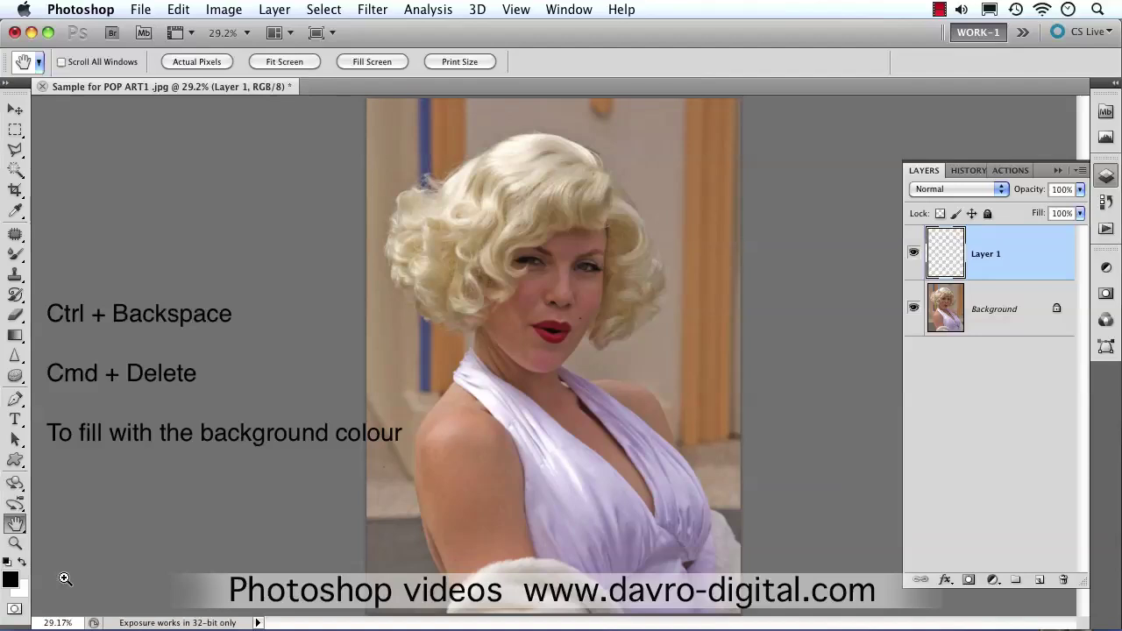
pyautogui.press('super+BackSpace')
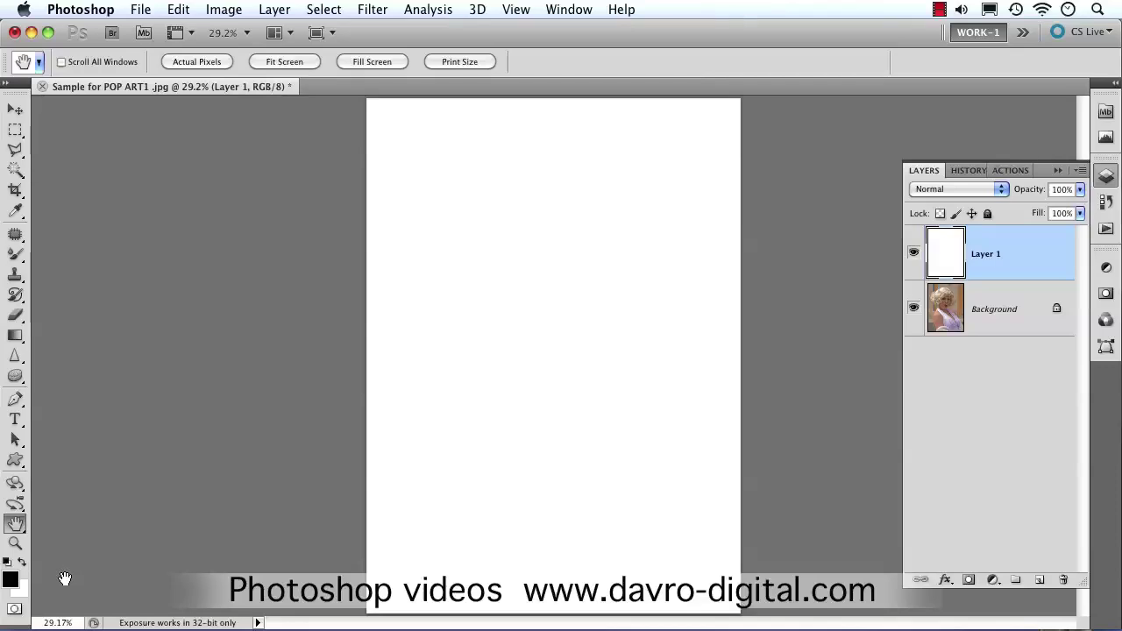
pyautogui.click(15, 298)
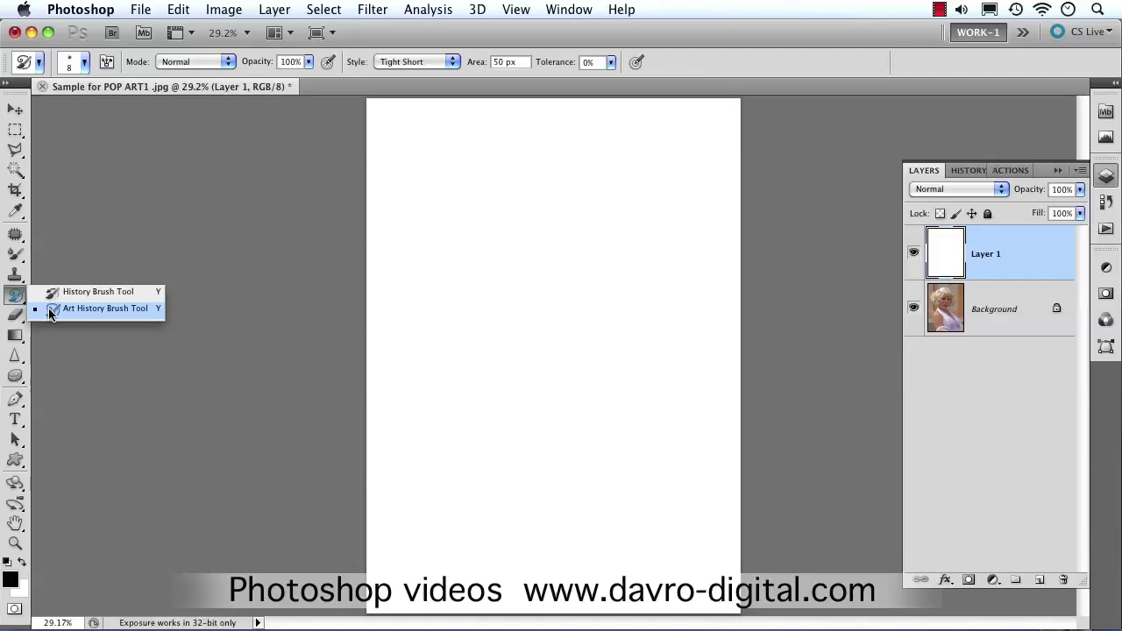
# Paint Loose Curl strokes across the canvas top with a 58 px Art History Brush
pyautogui.click(50, 312)
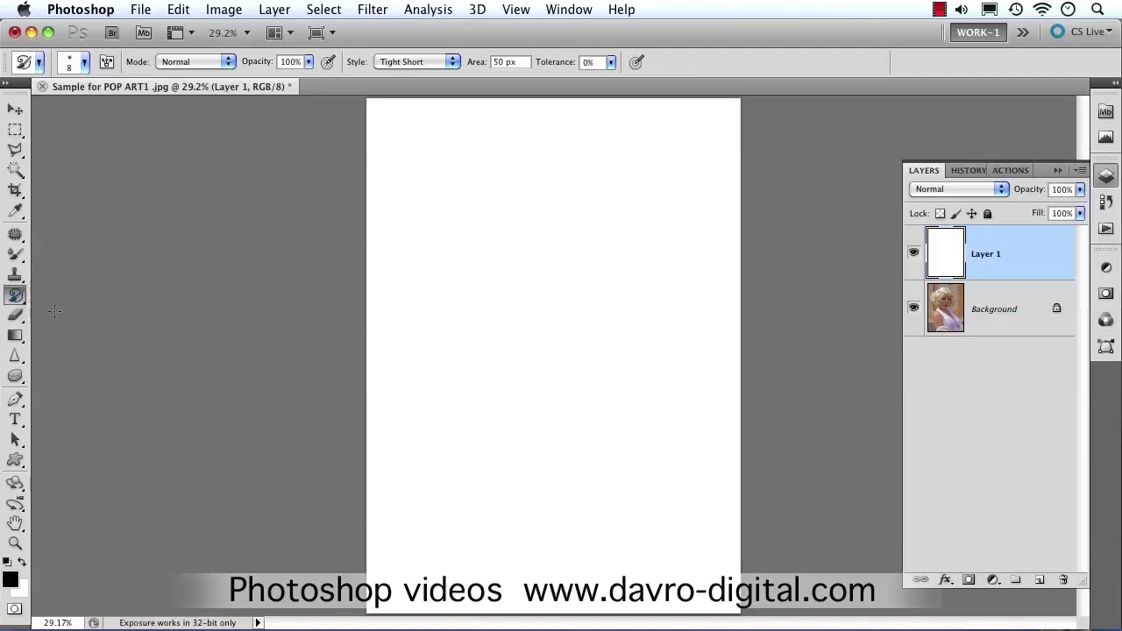
pyautogui.click(84, 62)
pyautogui.moveTo(30, 109); pyautogui.dragTo(71, 114)
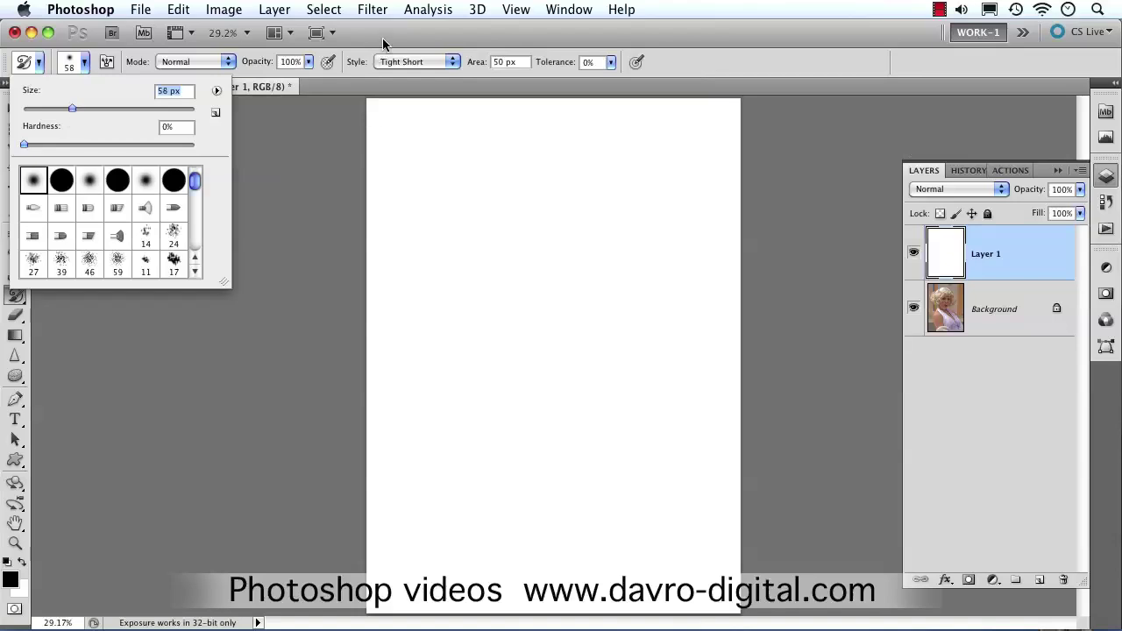
pyautogui.click(421, 61)
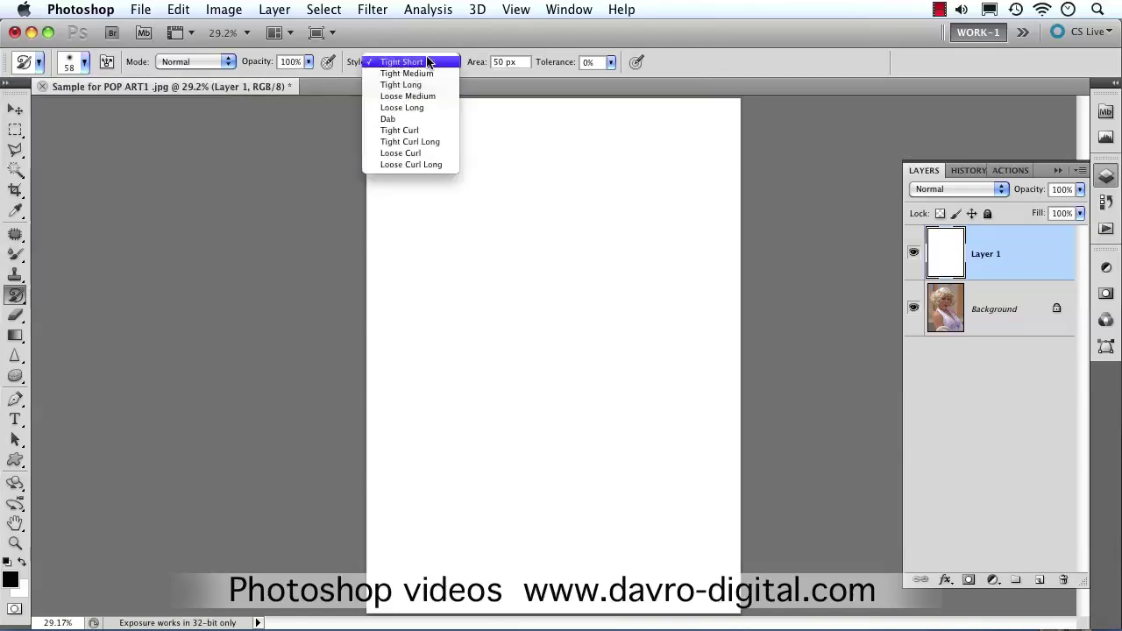
pyautogui.click(423, 154)
pyautogui.moveTo(416, 158)
pyautogui.mouseDown()
pyautogui.moveTo(460, 184)
pyautogui.moveTo(509, 176)
pyautogui.moveTo(639, 222)
pyautogui.moveTo(535, 351)
pyautogui.moveTo(532, 410)
pyautogui.mouseUp()
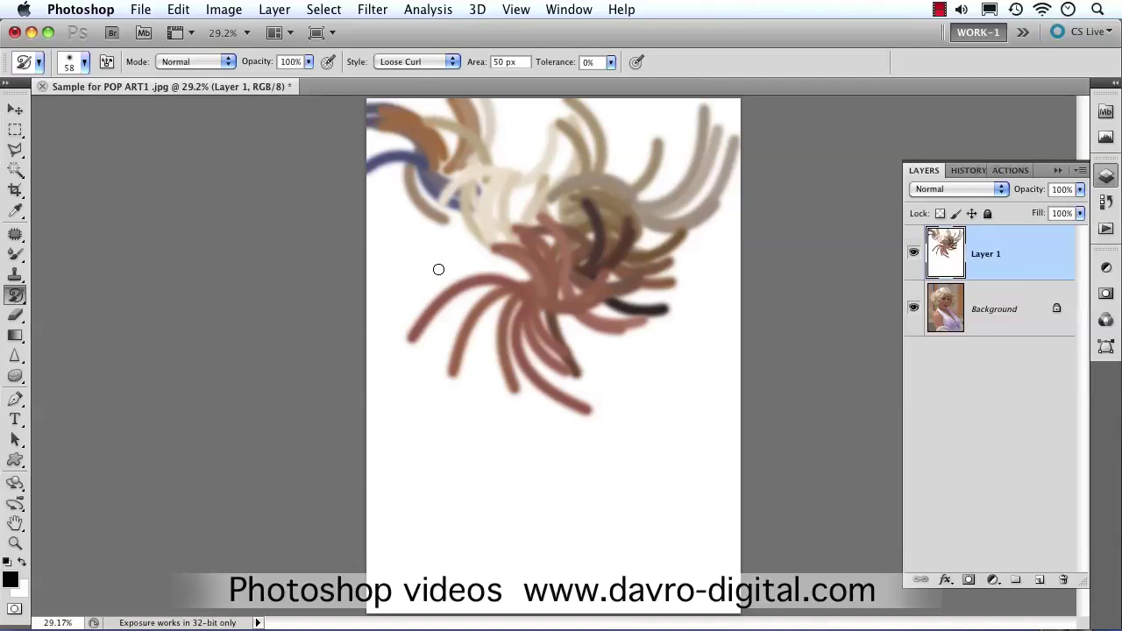
# Shrink the brush to 50 px and paint Loose Curl and Loose Curl Long strokes down the centre
pyautogui.press('[')
pyautogui.moveTo(420, 270)
pyautogui.mouseDown()
pyautogui.moveTo(482, 270)
pyautogui.moveTo(561, 244)
pyautogui.moveTo(483, 183)
pyautogui.mouseUp()
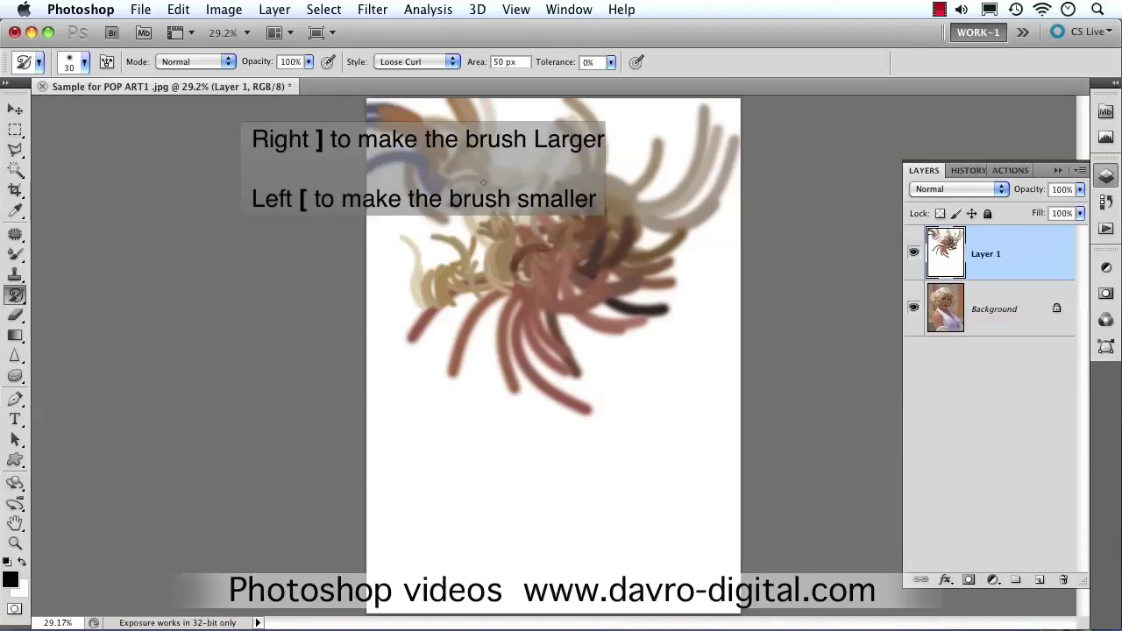
pyautogui.click(421, 61)
pyautogui.click(421, 73)
pyautogui.moveTo(513, 195)
pyautogui.mouseDown()
pyautogui.moveTo(543, 289)
pyautogui.moveTo(494, 356)
pyautogui.moveTo(517, 421)
pyautogui.mouseUp()
# Paint Tight Curl strokes across the upper canvas, then Tight Long strokes over the hair
pyautogui.click(403, 62)
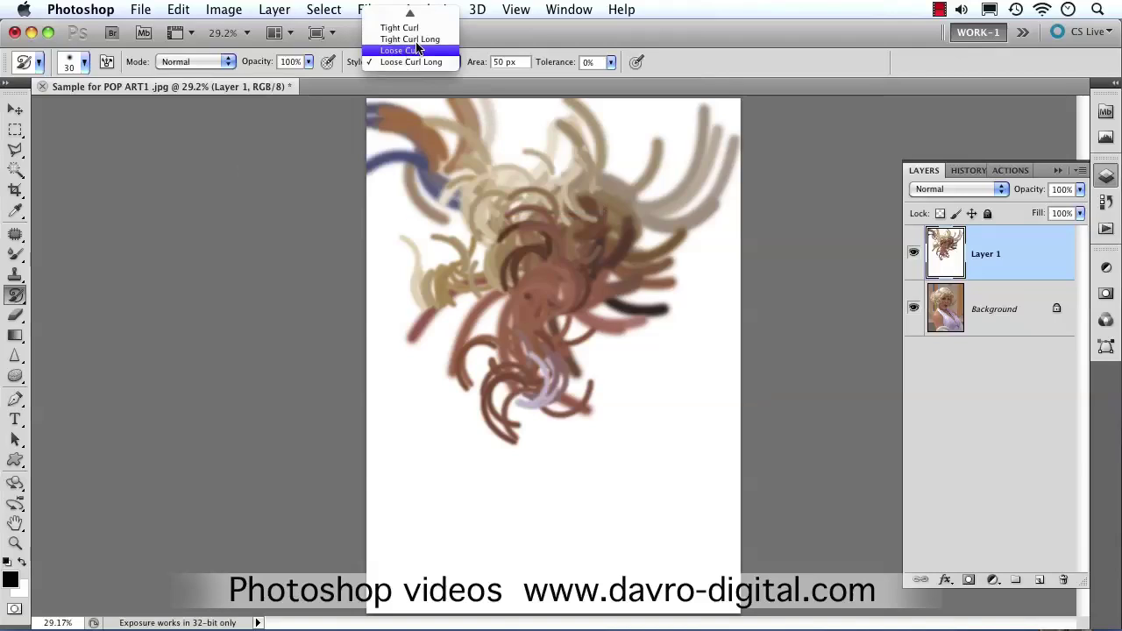
pyautogui.click(400, 27)
pyautogui.moveTo(539, 250)
pyautogui.mouseDown()
pyautogui.moveTo(517, 198)
pyautogui.moveTo(474, 157)
pyautogui.moveTo(447, 184)
pyautogui.moveTo(609, 175)
pyautogui.moveTo(618, 245)
pyautogui.moveTo(583, 320)
pyautogui.moveTo(515, 304)
pyautogui.moveTo(579, 368)
pyautogui.moveTo(542, 392)
pyautogui.moveTo(451, 364)
pyautogui.moveTo(439, 395)
pyautogui.moveTo(526, 456)
pyautogui.moveTo(546, 404)
pyautogui.moveTo(480, 289)
pyautogui.moveTo(517, 377)
pyautogui.moveTo(614, 290)
pyautogui.moveTo(437, 264)
pyautogui.moveTo(474, 325)
pyautogui.moveTo(627, 171)
pyautogui.moveTo(664, 164)
pyautogui.moveTo(562, 151)
pyautogui.moveTo(509, 171)
pyautogui.moveTo(653, 246)
pyautogui.moveTo(492, 299)
pyautogui.moveTo(570, 412)
pyautogui.moveTo(508, 465)
pyautogui.moveTo(476, 519)
pyautogui.mouseUp()
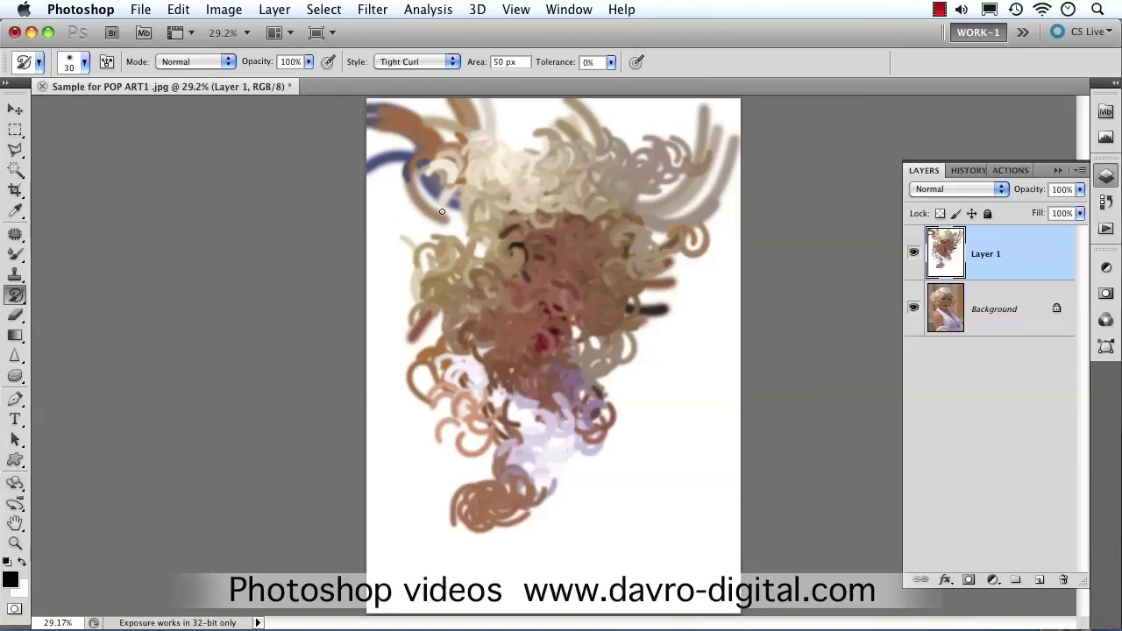
pyautogui.click(453, 62)
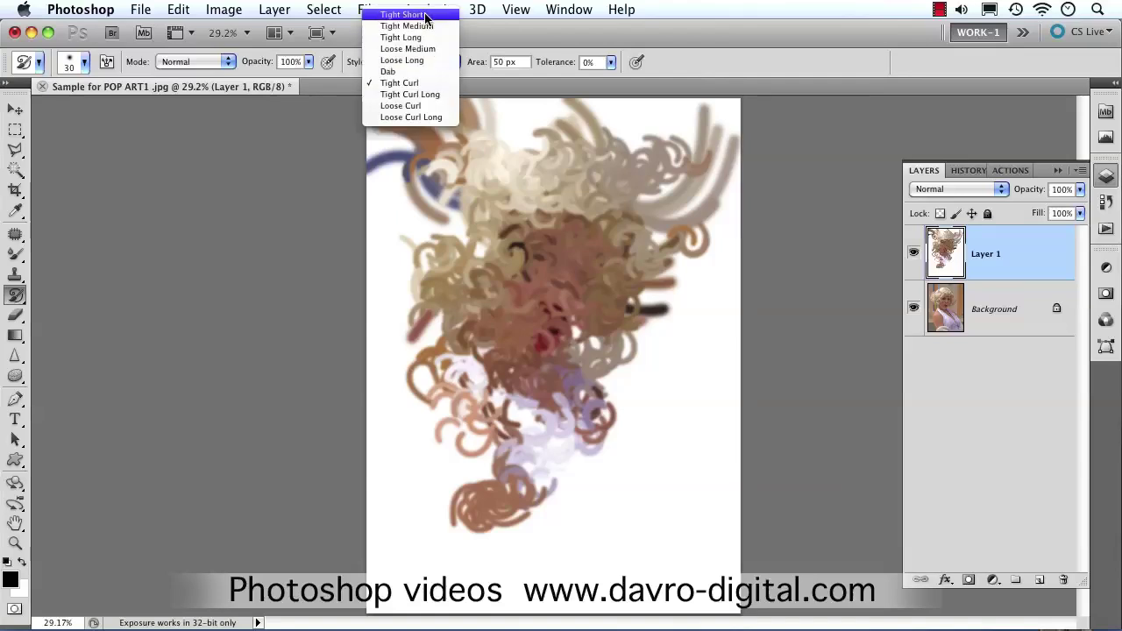
pyautogui.click(427, 38)
pyautogui.moveTo(492, 184)
pyautogui.mouseDown()
pyautogui.moveTo(590, 225)
pyautogui.moveTo(518, 201)
pyautogui.moveTo(552, 188)
pyautogui.moveTo(464, 219)
pyautogui.moveTo(475, 230)
pyautogui.moveTo(452, 249)
pyautogui.moveTo(493, 275)
pyautogui.moveTo(537, 263)
pyautogui.moveTo(561, 279)
pyautogui.moveTo(580, 267)
pyautogui.moveTo(517, 270)
pyautogui.moveTo(560, 279)
pyautogui.moveTo(577, 300)
pyautogui.moveTo(518, 319)
pyautogui.moveTo(534, 351)
pyautogui.moveTo(580, 358)
pyautogui.moveTo(528, 352)
pyautogui.moveTo(569, 373)
pyautogui.moveTo(525, 381)
pyautogui.moveTo(532, 409)
pyautogui.moveTo(503, 401)
pyautogui.moveTo(563, 467)
pyautogui.moveTo(514, 476)
pyautogui.moveTo(525, 495)
pyautogui.moveTo(495, 424)
pyautogui.moveTo(542, 391)
pyautogui.moveTo(510, 309)
pyautogui.moveTo(465, 252)
pyautogui.moveTo(516, 313)
pyautogui.mouseUp()
pyautogui.press('super+space')
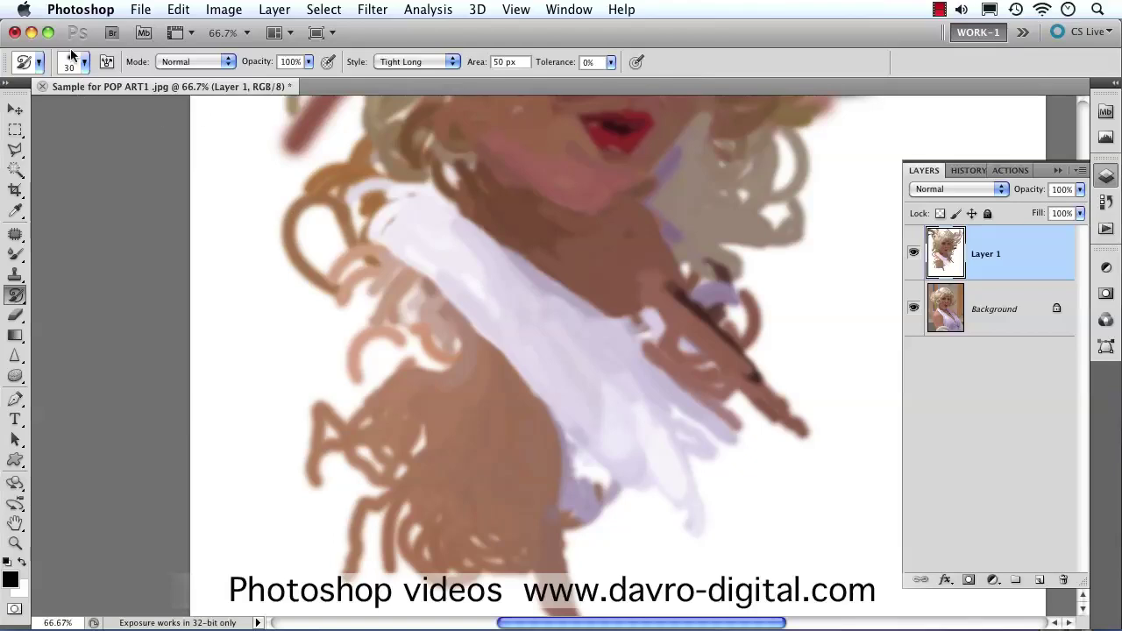
# Shrink the brush and paint Tight Long strokes along the collar, hair and left shoulder
pyautogui.press('[')
pyautogui.moveTo(247, 198)
pyautogui.mouseDown()
pyautogui.moveTo(473, 271)
pyautogui.moveTo(567, 326)
pyautogui.moveTo(620, 380)
pyautogui.mouseUp()
pyautogui.moveTo(592, 423)
pyautogui.mouseDown()
pyautogui.moveTo(617, 472)
pyautogui.moveTo(529, 416)
pyautogui.moveTo(482, 423)
pyautogui.moveTo(412, 339)
pyautogui.moveTo(448, 302)
pyautogui.moveTo(346, 354)
pyautogui.moveTo(384, 347)
pyautogui.moveTo(336, 317)
pyautogui.moveTo(323, 346)
pyautogui.moveTo(337, 377)
pyautogui.moveTo(297, 409)
pyautogui.moveTo(355, 472)
pyautogui.moveTo(452, 476)
pyautogui.moveTo(430, 502)
pyautogui.moveTo(478, 519)
pyautogui.moveTo(562, 508)
pyautogui.moveTo(569, 469)
pyautogui.moveTo(613, 496)
pyautogui.moveTo(643, 460)
pyautogui.moveTo(733, 498)
pyautogui.moveTo(734, 445)
pyautogui.moveTo(673, 368)
pyautogui.moveTo(649, 284)
pyautogui.moveTo(730, 293)
pyautogui.moveTo(724, 252)
pyautogui.moveTo(662, 229)
pyautogui.moveTo(679, 295)
pyautogui.moveTo(601, 438)
pyautogui.moveTo(609, 422)
pyautogui.moveTo(590, 399)
pyautogui.moveTo(640, 453)
pyautogui.moveTo(595, 389)
pyautogui.moveTo(655, 433)
pyautogui.moveTo(544, 389)
pyautogui.moveTo(438, 278)
pyautogui.moveTo(458, 303)
pyautogui.moveTo(424, 241)
pyautogui.moveTo(456, 204)
pyautogui.moveTo(444, 194)
pyautogui.moveTo(534, 232)
pyautogui.moveTo(523, 211)
pyautogui.moveTo(466, 181)
pyautogui.moveTo(458, 193)
pyautogui.moveTo(576, 239)
pyautogui.moveTo(602, 270)
pyautogui.moveTo(667, 304)
pyautogui.moveTo(762, 319)
pyautogui.moveTo(720, 282)
pyautogui.moveTo(790, 319)
pyautogui.moveTo(737, 293)
pyautogui.moveTo(812, 414)
pyautogui.moveTo(802, 409)
pyautogui.moveTo(768, 450)
pyautogui.moveTo(780, 442)
pyautogui.moveTo(708, 486)
pyautogui.mouseUp()
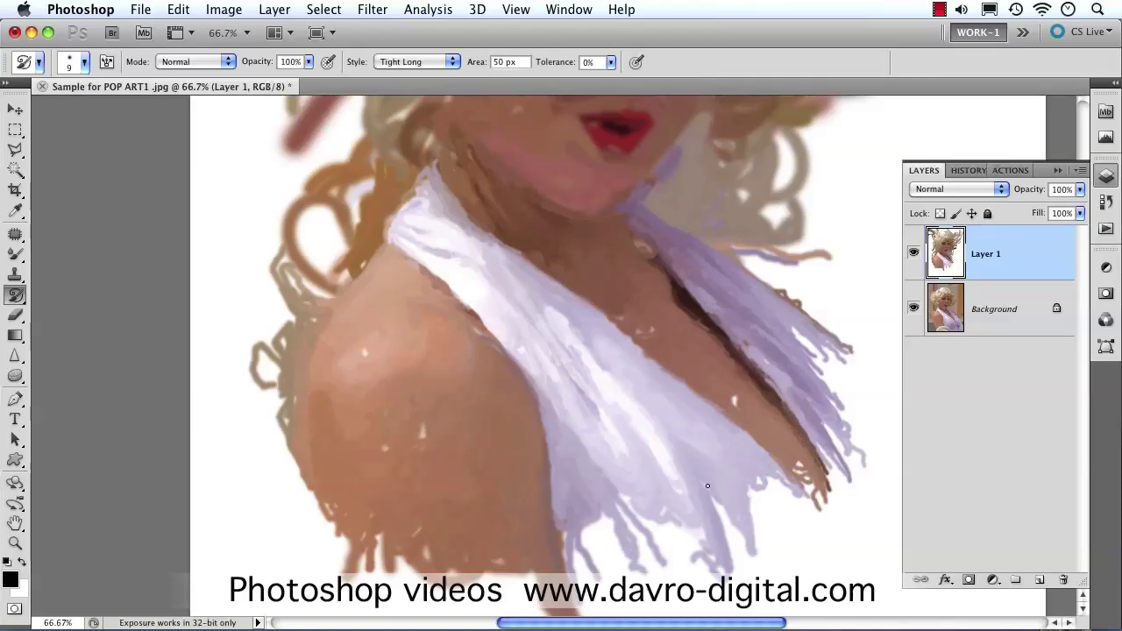
pyautogui.scroll(-5, 707, 486)
pyautogui.hscroll(3, 708, 486)
pyautogui.moveTo(500, 412)
pyautogui.mouseDown()
pyautogui.moveTo(272, 456)
pyautogui.moveTo(263, 403)
pyautogui.moveTo(544, 464)
pyautogui.moveTo(618, 395)
pyautogui.moveTo(517, 473)
pyautogui.moveTo(648, 412)
pyautogui.moveTo(746, 289)
pyautogui.moveTo(721, 266)
pyautogui.moveTo(780, 316)
pyautogui.moveTo(815, 219)
pyautogui.moveTo(855, 254)
pyautogui.moveTo(697, 170)
pyautogui.moveTo(772, 175)
pyautogui.moveTo(807, 254)
pyautogui.moveTo(670, 316)
pyautogui.moveTo(711, 369)
pyautogui.moveTo(868, 368)
pyautogui.moveTo(798, 360)
pyautogui.mouseUp()
# Paint hair strokes beside the face, around the right eye and over the top-right hair
pyautogui.moveTo(471, 229)
pyautogui.mouseDown()
pyautogui.moveTo(481, 538)
pyautogui.moveTo(491, 548)
pyautogui.mouseUp()
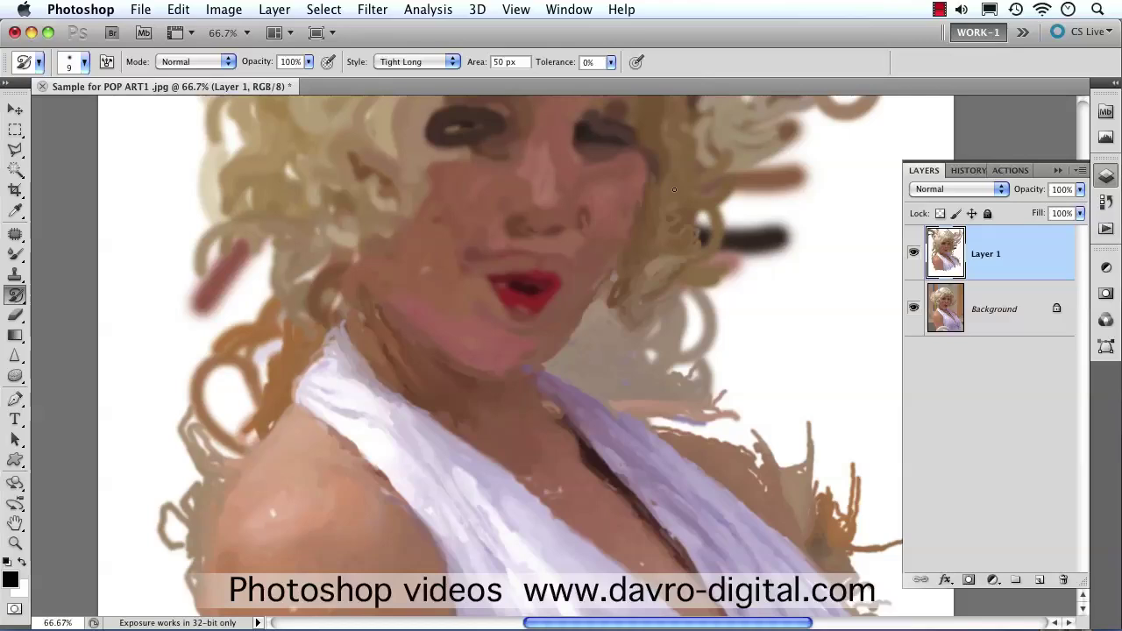
pyautogui.moveTo(674, 189); pyautogui.dragTo(642, 187)
pyautogui.moveTo(594, 252); pyautogui.dragTo(514, 447)
pyautogui.moveTo(564, 368)
pyautogui.mouseDown()
pyautogui.moveTo(500, 307)
pyautogui.moveTo(582, 346)
pyautogui.moveTo(592, 211)
pyautogui.moveTo(653, 289)
pyautogui.moveTo(691, 375)
pyautogui.moveTo(599, 556)
pyautogui.mouseUp()
pyautogui.moveTo(667, 369)
pyautogui.mouseDown()
pyautogui.moveTo(692, 517)
pyautogui.moveTo(709, 157)
pyautogui.moveTo(770, 221)
pyautogui.moveTo(793, 360)
pyautogui.mouseUp()
pyautogui.moveTo(689, 251)
pyautogui.mouseDown()
pyautogui.moveTo(665, 344)
pyautogui.moveTo(672, 440)
pyautogui.mouseUp()
# Paint curls across the top hair edge and over the left eye and left hair
pyautogui.moveTo(772, 368)
pyautogui.mouseDown()
pyautogui.moveTo(728, 184)
pyautogui.moveTo(578, 185)
pyautogui.moveTo(491, 238)
pyautogui.moveTo(596, 193)
pyautogui.moveTo(763, 202)
pyautogui.moveTo(789, 351)
pyautogui.moveTo(424, 252)
pyautogui.moveTo(145, 193)
pyautogui.moveTo(79, 263)
pyautogui.moveTo(175, 316)
pyautogui.moveTo(158, 357)
pyautogui.moveTo(90, 254)
pyautogui.moveTo(260, 307)
pyautogui.mouseUp()
pyautogui.moveTo(353, 280)
pyautogui.mouseDown()
pyautogui.moveTo(708, 277)
pyautogui.moveTo(679, 298)
pyautogui.moveTo(735, 354)
pyautogui.moveTo(694, 376)
pyautogui.moveTo(680, 368)
pyautogui.moveTo(599, 394)
pyautogui.moveTo(548, 396)
pyautogui.moveTo(476, 449)
pyautogui.moveTo(437, 422)
pyautogui.moveTo(400, 501)
pyautogui.moveTo(519, 490)
pyautogui.moveTo(581, 446)
pyautogui.moveTo(755, 428)
pyautogui.moveTo(743, 366)
pyautogui.moveTo(549, 326)
pyautogui.moveTo(533, 333)
pyautogui.moveTo(517, 312)
pyautogui.moveTo(480, 345)
pyautogui.moveTo(452, 480)
pyautogui.moveTo(461, 411)
pyautogui.moveTo(443, 407)
pyautogui.moveTo(383, 466)
pyautogui.moveTo(386, 423)
pyautogui.moveTo(299, 452)
pyautogui.moveTo(323, 441)
pyautogui.moveTo(355, 485)
pyautogui.moveTo(391, 444)
pyautogui.moveTo(449, 474)
pyautogui.moveTo(485, 451)
pyautogui.moveTo(565, 437)
pyautogui.moveTo(549, 431)
pyautogui.moveTo(571, 469)
pyautogui.moveTo(394, 509)
pyautogui.moveTo(414, 549)
pyautogui.moveTo(390, 572)
pyautogui.moveTo(423, 558)
pyautogui.moveTo(351, 583)
pyautogui.mouseUp()
pyautogui.moveTo(445, 532)
pyautogui.mouseDown()
pyautogui.moveTo(431, 344)
pyautogui.moveTo(401, 434)
pyautogui.mouseUp()
pyautogui.moveTo(525, 384)
pyautogui.mouseDown()
pyautogui.moveTo(419, 351)
pyautogui.moveTo(332, 236)
pyautogui.moveTo(228, 291)
pyautogui.moveTo(238, 309)
pyautogui.moveTo(219, 383)
pyautogui.moveTo(229, 434)
pyautogui.moveTo(294, 492)
pyautogui.moveTo(268, 499)
pyautogui.moveTo(279, 526)
pyautogui.mouseUp()
# Switch to Tight Medium and refine the left hair, eyes, nostrils, lips, chin and brow
pyautogui.click(398, 71)
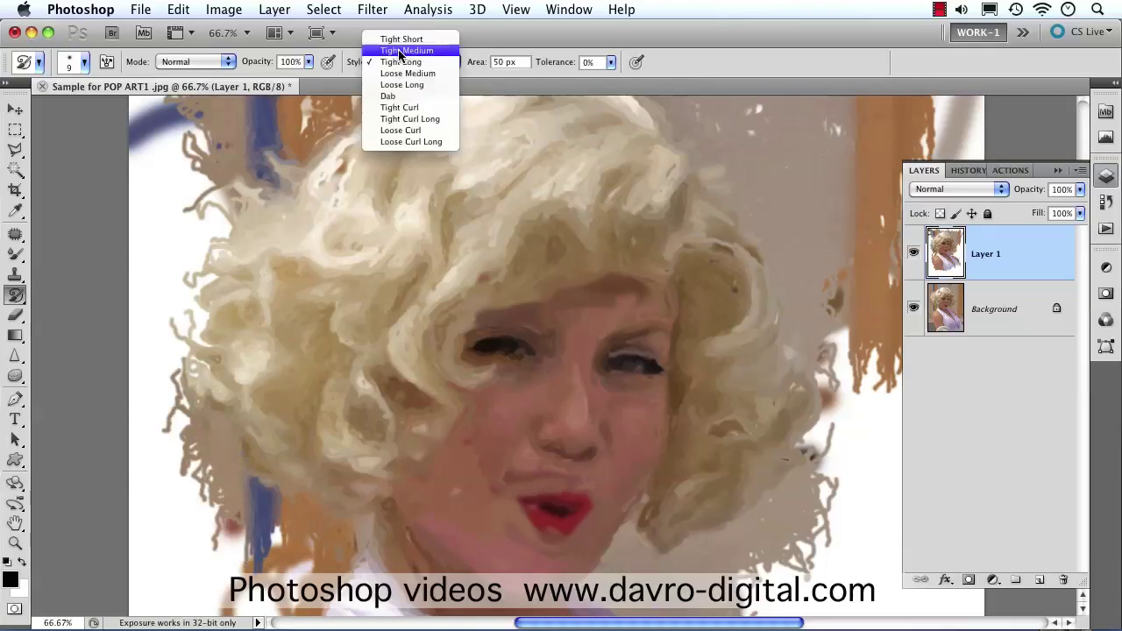
pyautogui.click(401, 50)
pyautogui.moveTo(219, 263)
pyautogui.mouseDown()
pyautogui.moveTo(210, 317)
pyautogui.moveTo(198, 306)
pyautogui.moveTo(228, 428)
pyautogui.moveTo(225, 501)
pyautogui.moveTo(254, 499)
pyautogui.moveTo(287, 528)
pyautogui.moveTo(458, 511)
pyautogui.moveTo(463, 500)
pyautogui.moveTo(512, 524)
pyautogui.moveTo(560, 496)
pyautogui.moveTo(609, 515)
pyautogui.moveTo(518, 508)
pyautogui.moveTo(596, 518)
pyautogui.moveTo(610, 498)
pyautogui.moveTo(604, 481)
pyautogui.moveTo(499, 494)
pyautogui.mouseUp()
pyautogui.moveTo(638, 451)
pyautogui.mouseDown()
pyautogui.moveTo(650, 378)
pyautogui.moveTo(617, 360)
pyautogui.moveTo(644, 358)
pyautogui.moveTo(512, 370)
pyautogui.moveTo(495, 349)
pyautogui.moveTo(460, 346)
pyautogui.moveTo(532, 301)
pyautogui.moveTo(596, 288)
pyautogui.moveTo(652, 299)
pyautogui.moveTo(504, 307)
pyautogui.moveTo(647, 327)
pyautogui.moveTo(682, 404)
pyautogui.mouseUp()
pyautogui.moveTo(651, 474)
pyautogui.mouseDown()
pyautogui.moveTo(604, 502)
pyautogui.moveTo(554, 439)
pyautogui.mouseUp()
pyautogui.moveTo(615, 489); pyautogui.dragTo(465, 454)
pyautogui.moveTo(444, 516)
pyautogui.mouseDown()
pyautogui.moveTo(489, 526)
pyautogui.moveTo(569, 574)
pyautogui.moveTo(457, 536)
pyautogui.mouseUp()
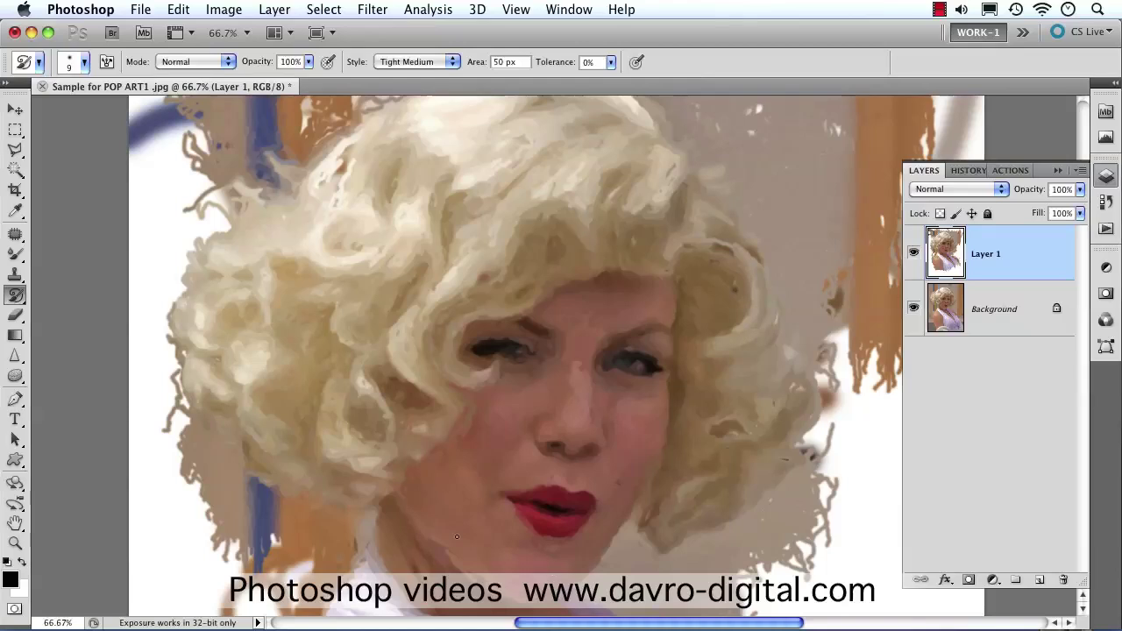
pyautogui.moveTo(500, 373)
pyautogui.mouseDown()
pyautogui.moveTo(482, 355)
pyautogui.moveTo(526, 322)
pyautogui.moveTo(623, 350)
pyautogui.moveTo(652, 379)
pyautogui.mouseUp()
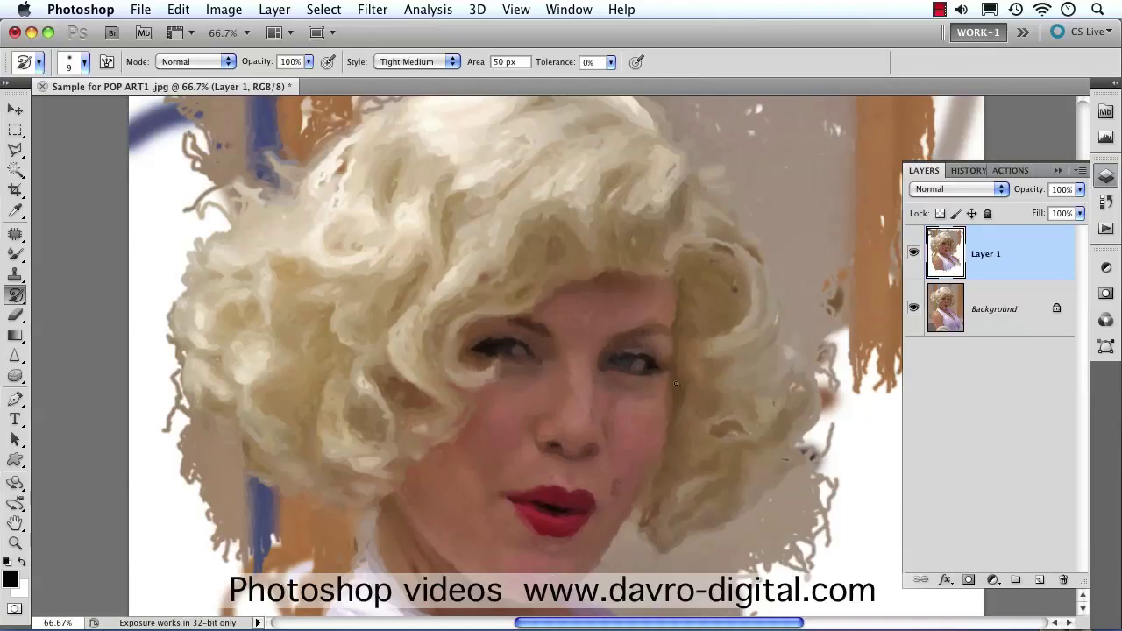
# Choose Tight Short, shrink the brush to 5 px, and dab detail near the right eye and hair top
pyautogui.click(416, 62)
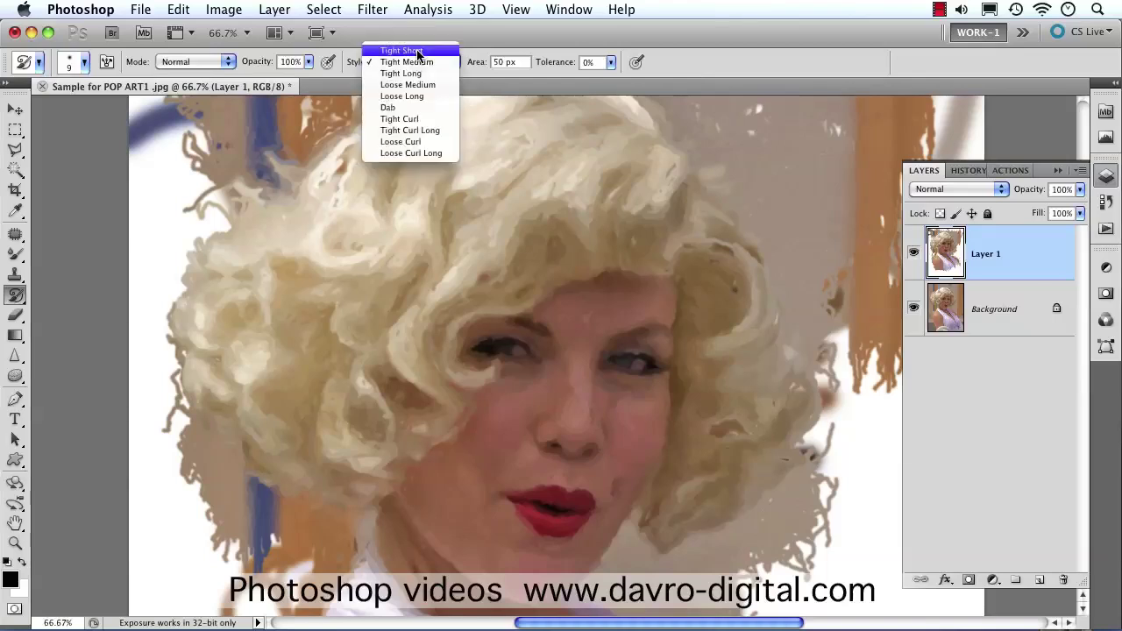
pyautogui.click(420, 49)
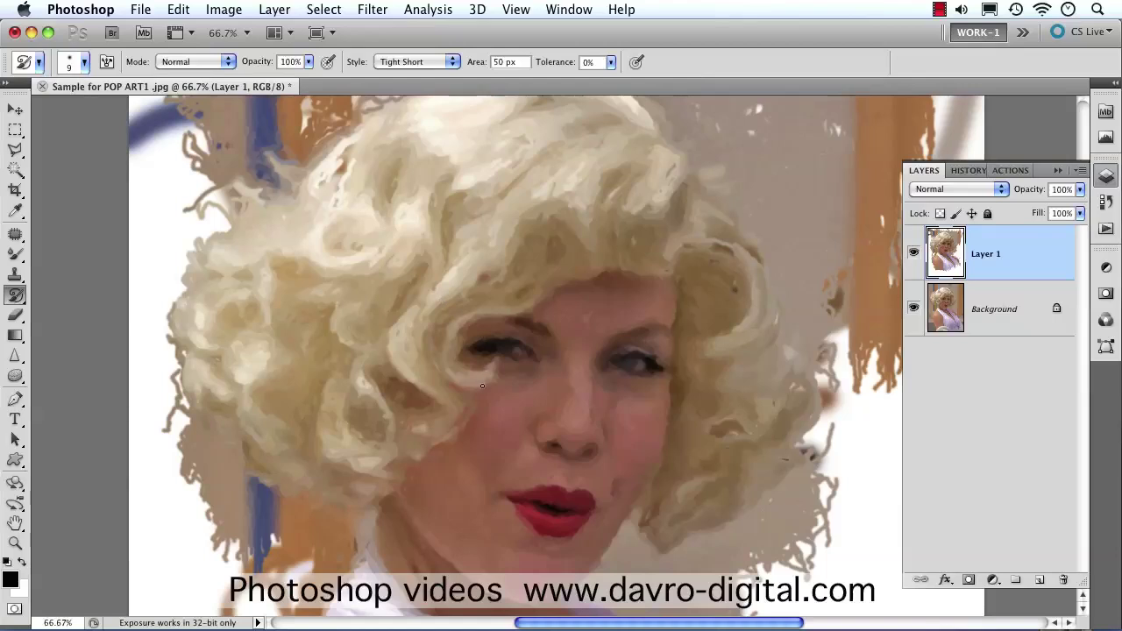
pyautogui.press('[')
pyautogui.press('[')
pyautogui.click(658, 374)
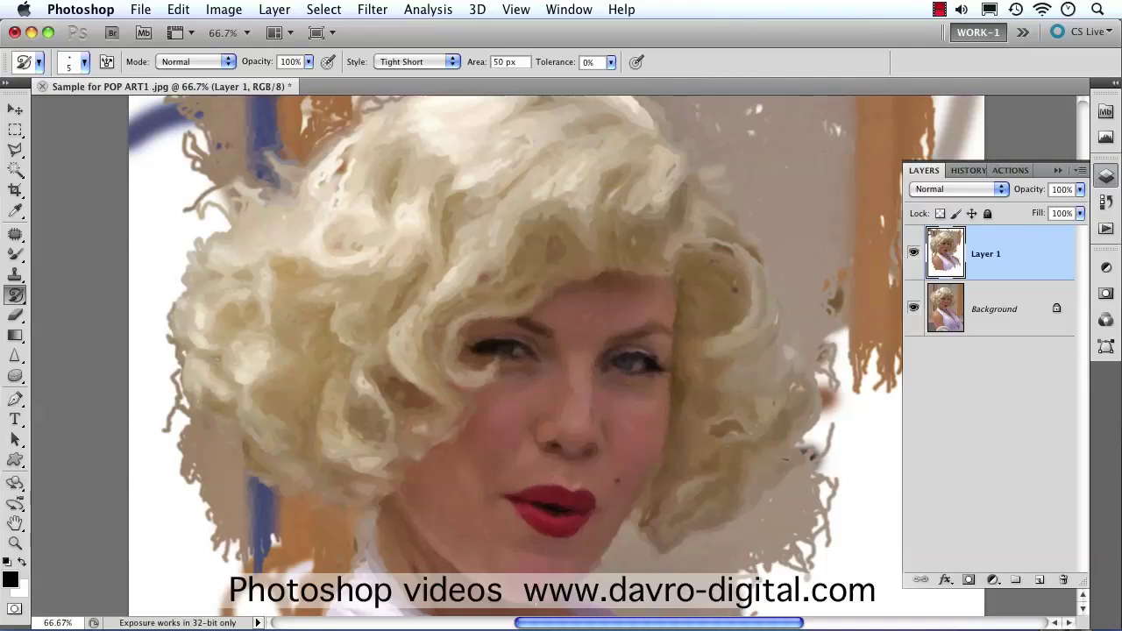
pyautogui.click(685, 245)
pyautogui.moveTo(689, 190); pyautogui.dragTo(725, 203)
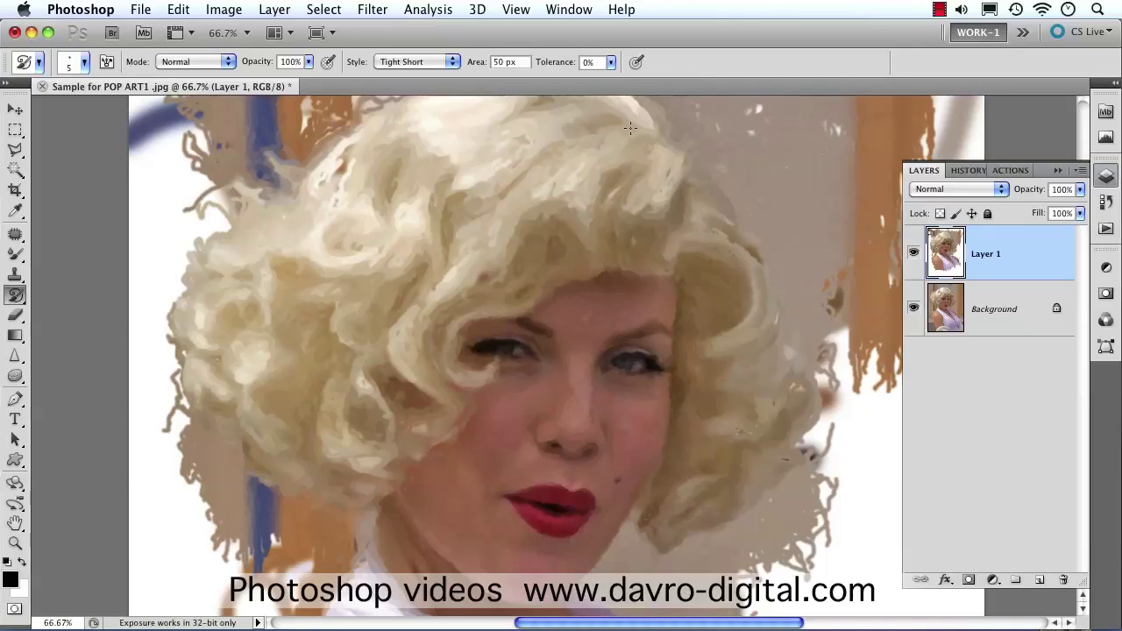
pyautogui.moveTo(571, 162); pyautogui.dragTo(482, 256)
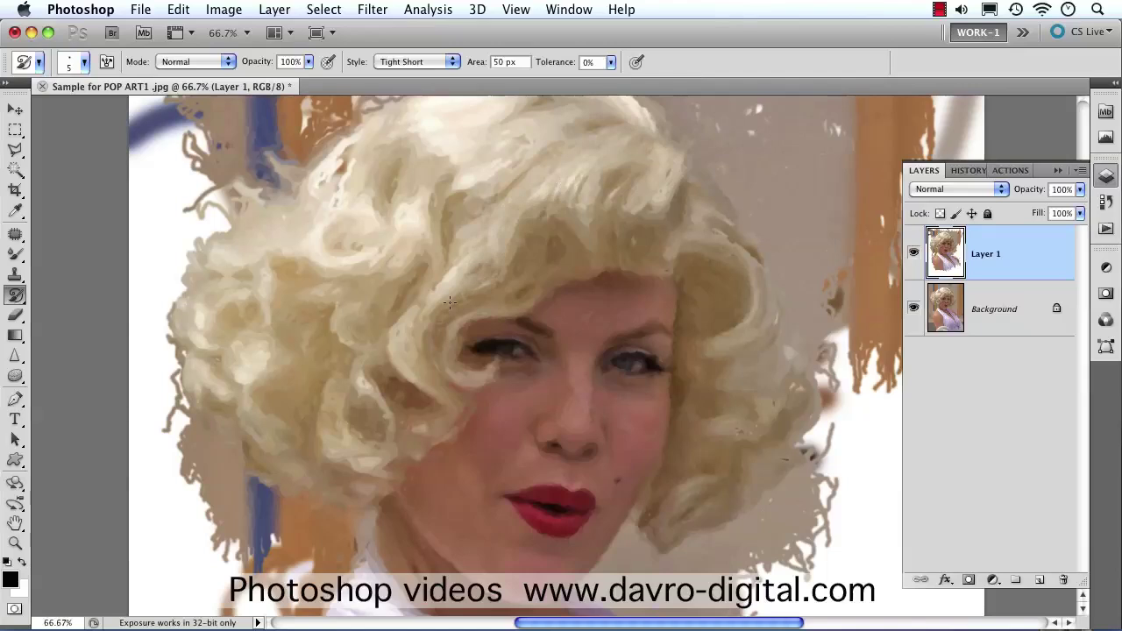
# Touch up the hair's left edges, then repaint the shoulder beside the strap and its upper edge
pyautogui.moveTo(361, 278)
pyautogui.mouseDown()
pyautogui.moveTo(249, 217)
pyautogui.moveTo(211, 261)
pyautogui.moveTo(249, 194)
pyautogui.moveTo(197, 262)
pyautogui.moveTo(212, 232)
pyautogui.moveTo(274, 185)
pyautogui.moveTo(350, 149)
pyautogui.mouseUp()
pyautogui.moveTo(204, 320)
pyautogui.mouseDown()
pyautogui.moveTo(201, 404)
pyautogui.moveTo(263, 446)
pyautogui.mouseUp()
pyautogui.moveTo(272, 486); pyautogui.dragTo(294, 596)
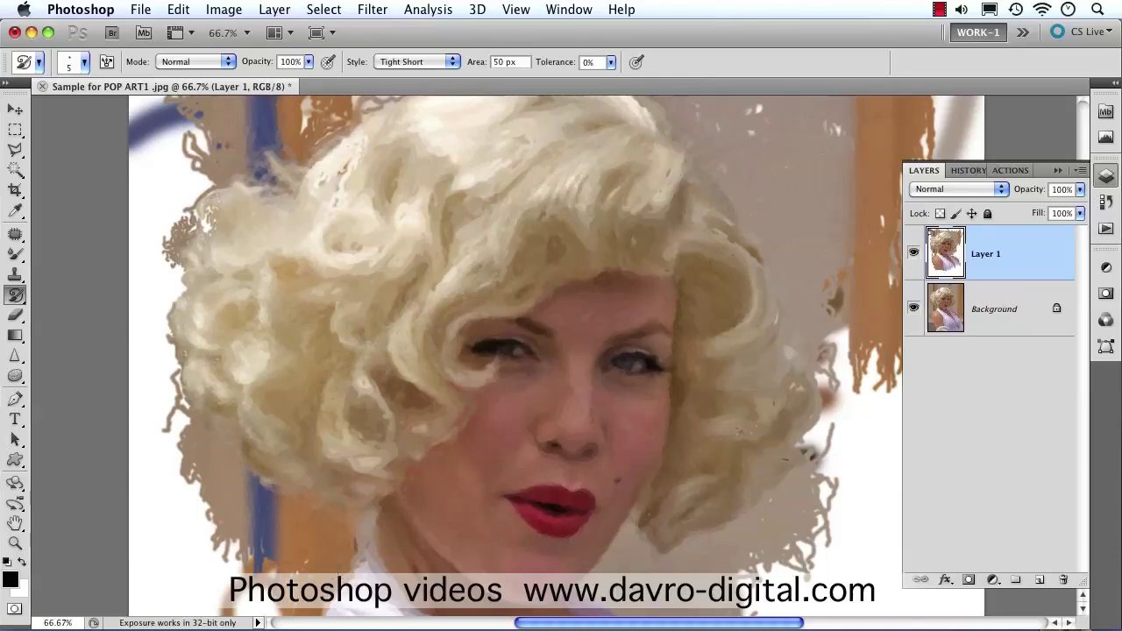
pyautogui.scroll(-5, 411, 537)
pyautogui.moveTo(347, 303)
pyautogui.mouseDown()
pyautogui.moveTo(394, 351)
pyautogui.moveTo(491, 392)
pyautogui.mouseUp()
pyautogui.moveTo(586, 387)
pyautogui.mouseDown()
pyautogui.moveTo(728, 386)
pyautogui.moveTo(786, 440)
pyautogui.mouseUp()
pyautogui.moveTo(731, 403); pyautogui.dragTo(681, 376)
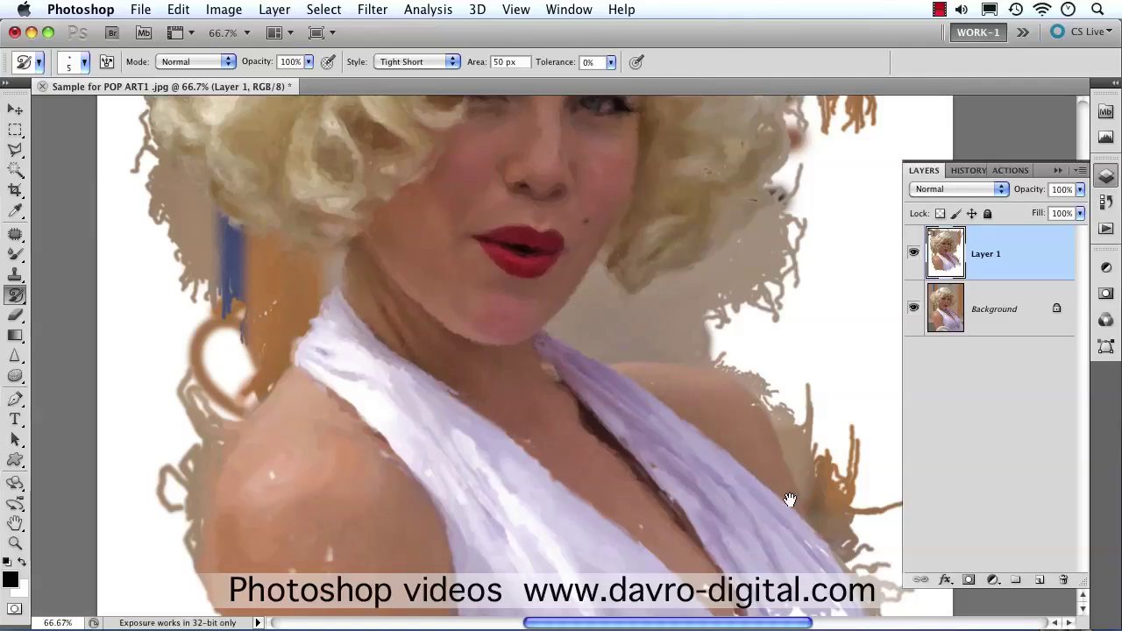
pyautogui.scroll(-5, 744, 397)
pyautogui.moveTo(694, 319)
pyautogui.mouseDown()
pyautogui.moveTo(607, 237)
pyautogui.moveTo(534, 476)
pyautogui.moveTo(553, 512)
pyautogui.moveTo(654, 516)
pyautogui.moveTo(685, 438)
pyautogui.mouseUp()
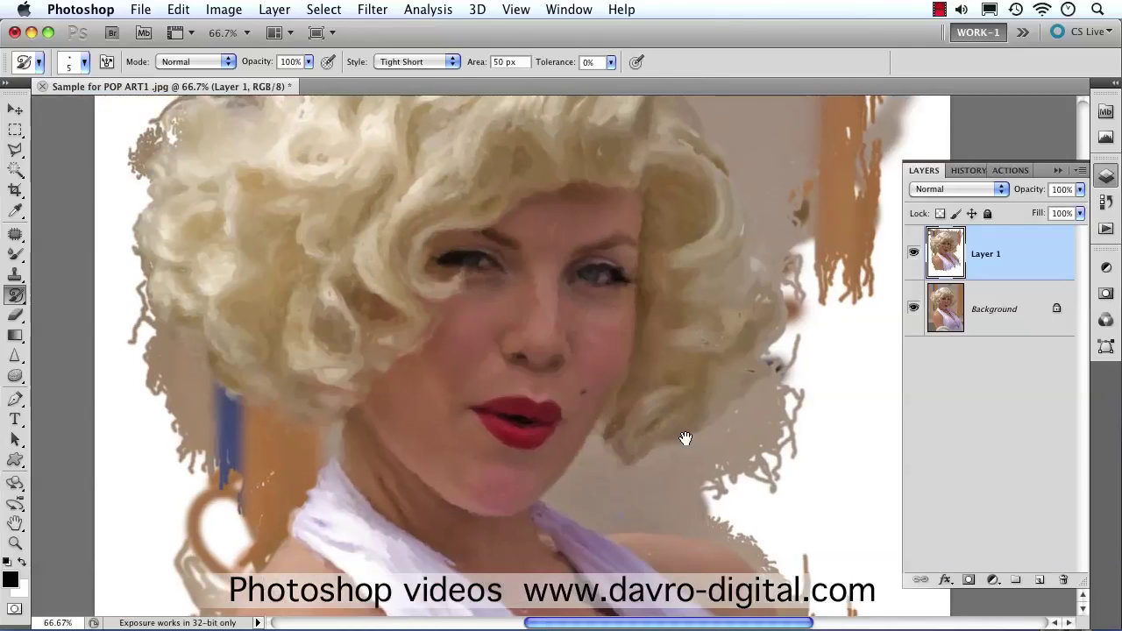
# Toggle Layer 1 off and on to compare with the photo, then fit the whole image on screen
pyautogui.keyDown('alt'); pyautogui.click(914, 310); pyautogui.keyUp('alt')
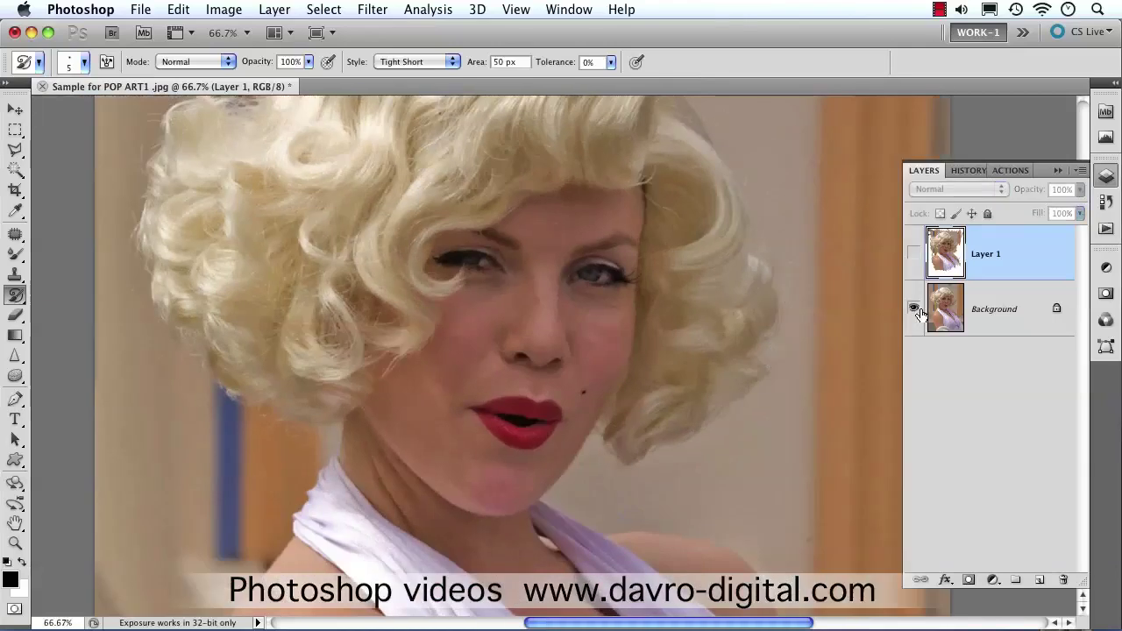
pyautogui.keyDown('alt'); pyautogui.click(914, 310); pyautogui.keyUp('alt')
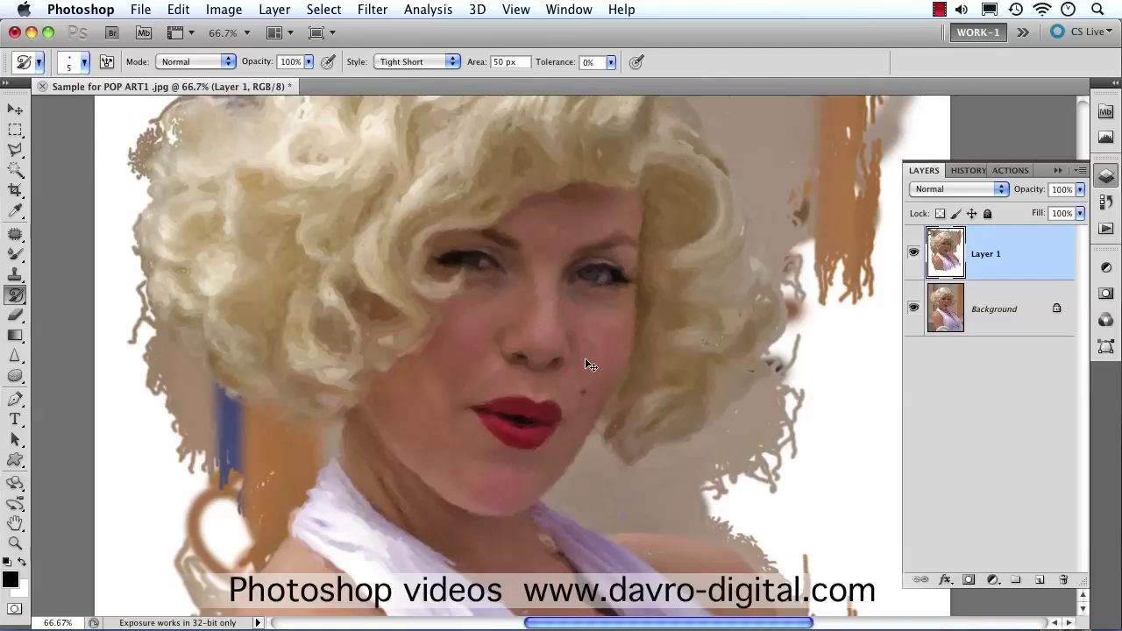
pyautogui.press('super+0')
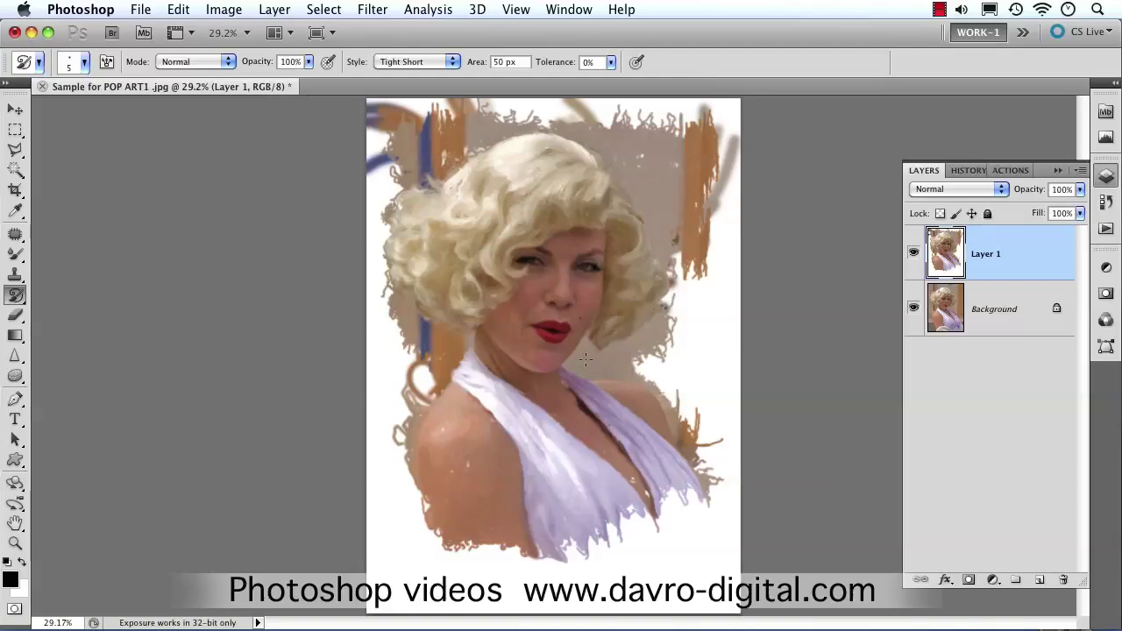